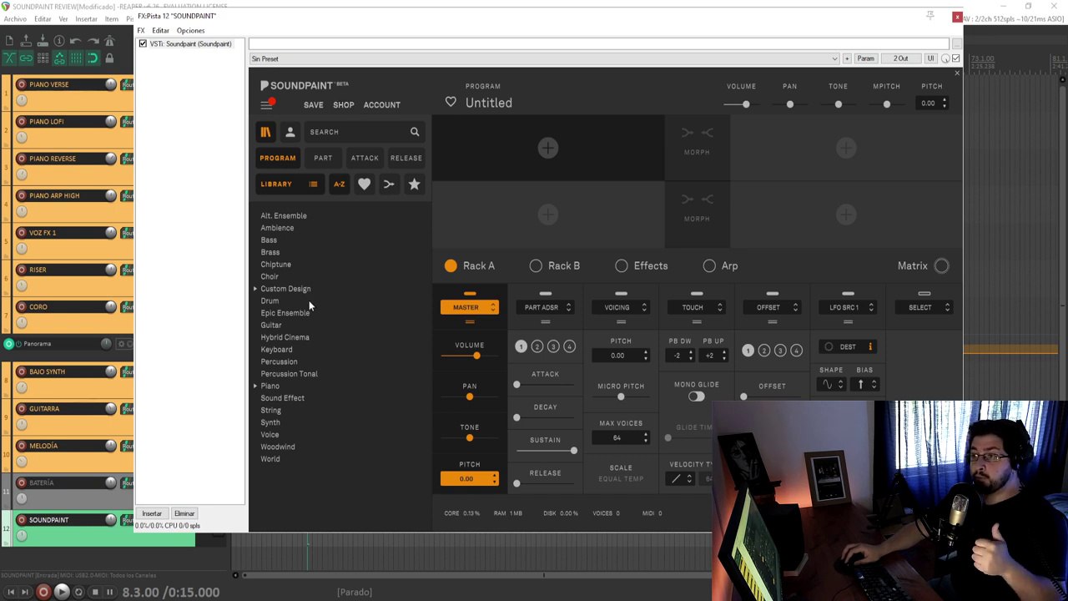
Examine the Piano and Custom Design library categories, including the 1928 Vintage Grand Steinway and Free Angels program lists
left_click(255, 385)
left_click(264, 398)
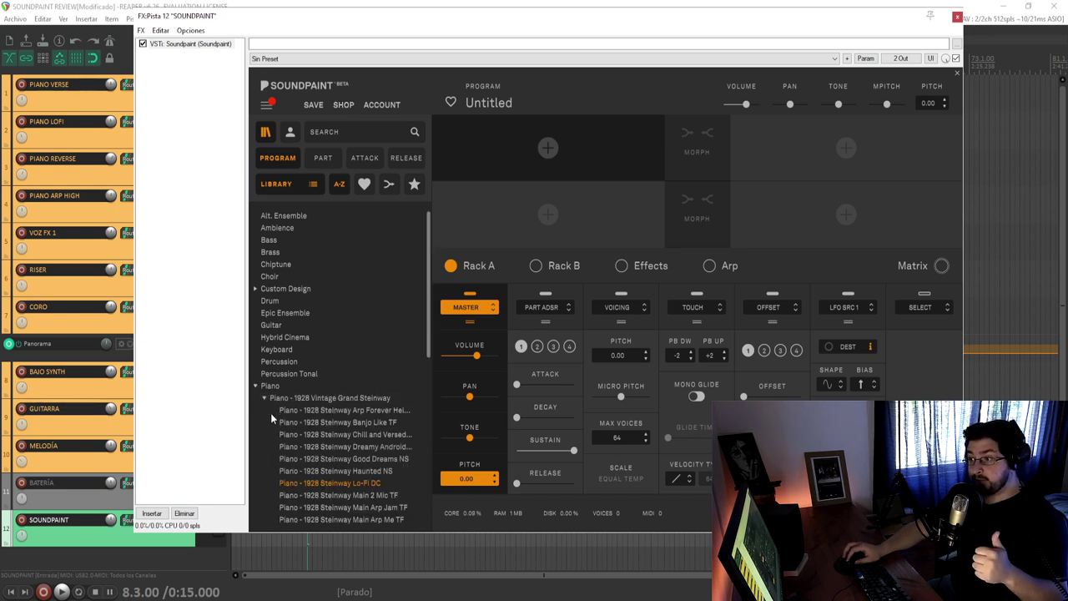
left_click(255, 386)
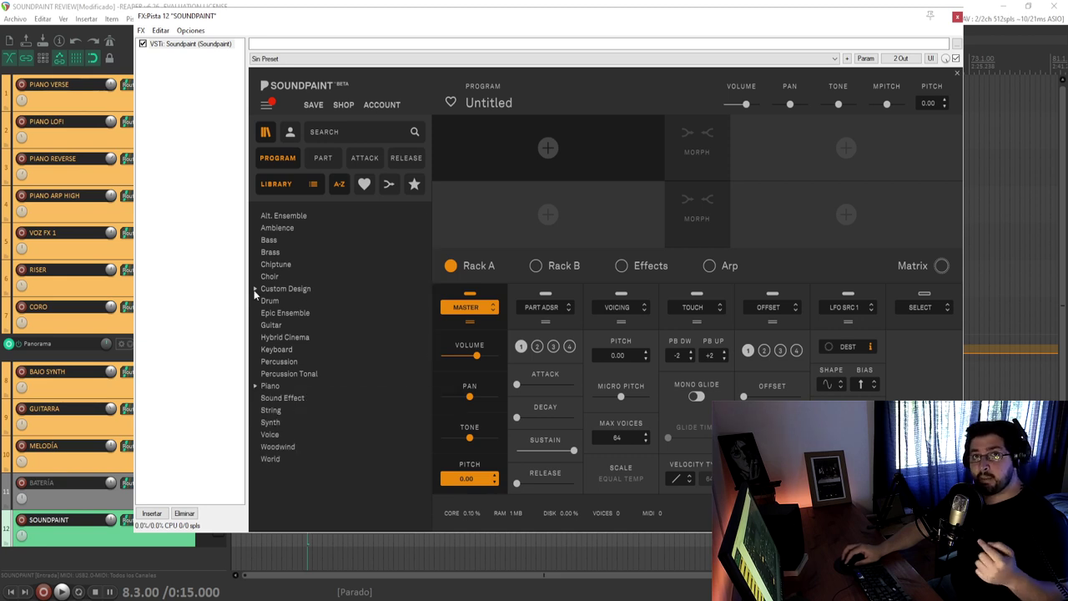
left_click(256, 290)
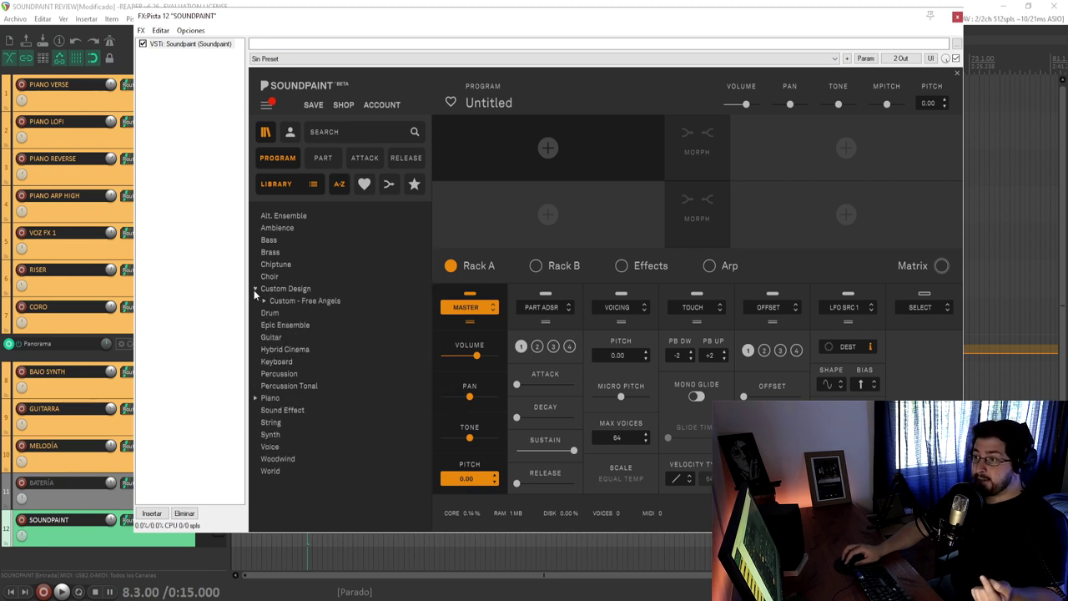
left_click(264, 302)
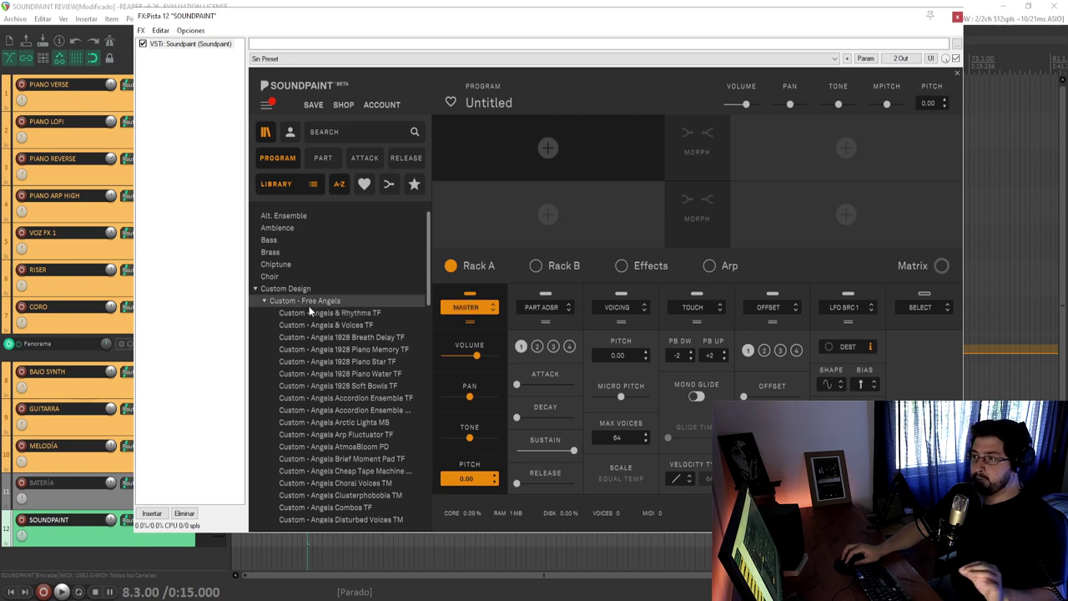
left_click(256, 289)
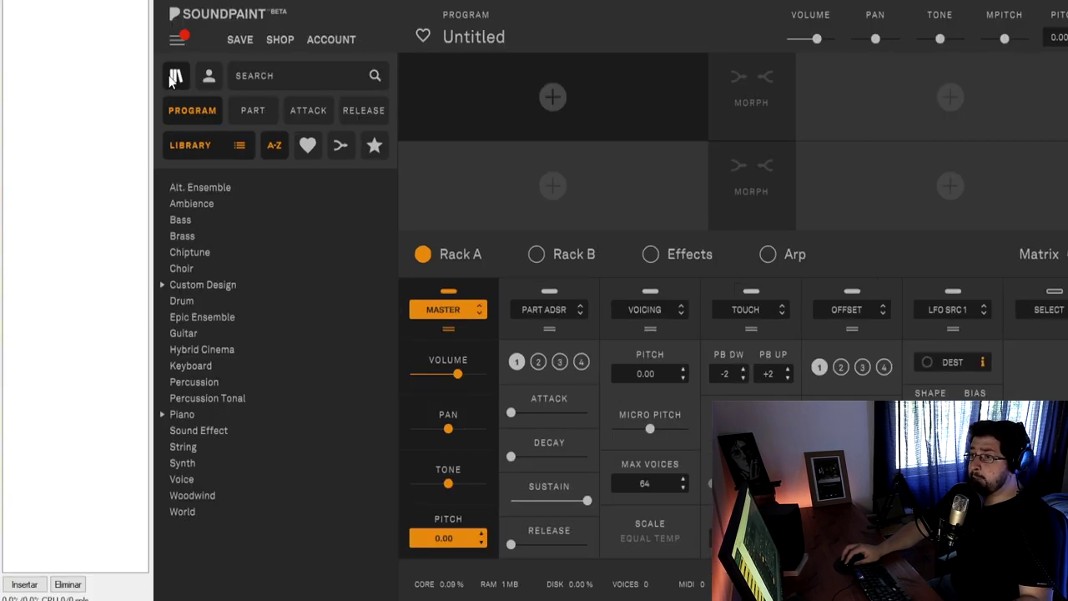
Look through the programs as a Single flat list and return the browser to the Library view
left_click(173, 77)
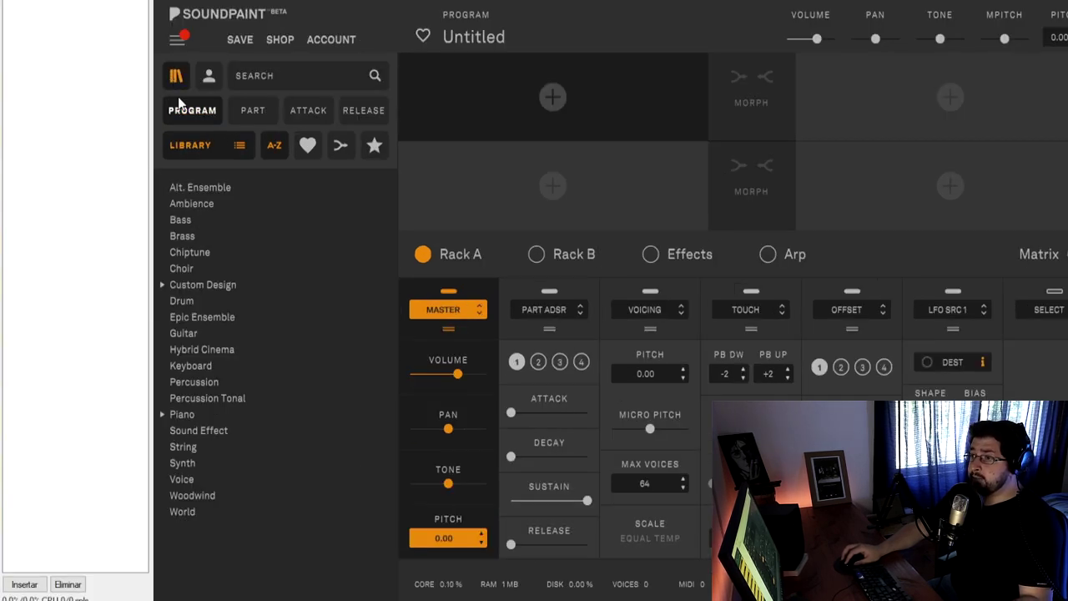
left_click(201, 151)
scroll(279, 307, "down", 8)
scroll(334, 305, "up", 2)
scroll(317, 305, "up", 5)
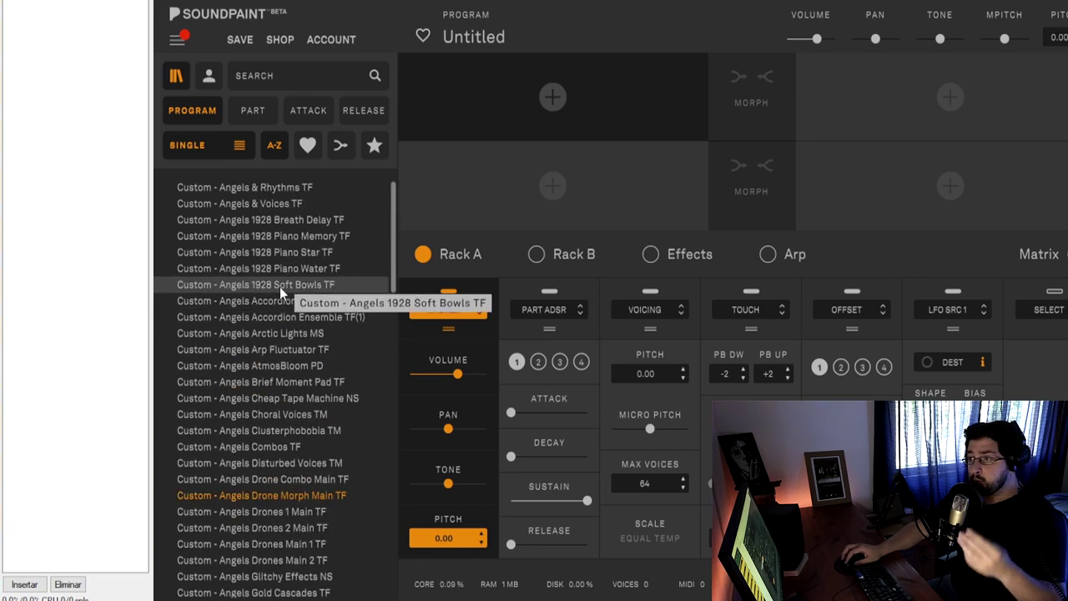
left_click(194, 150)
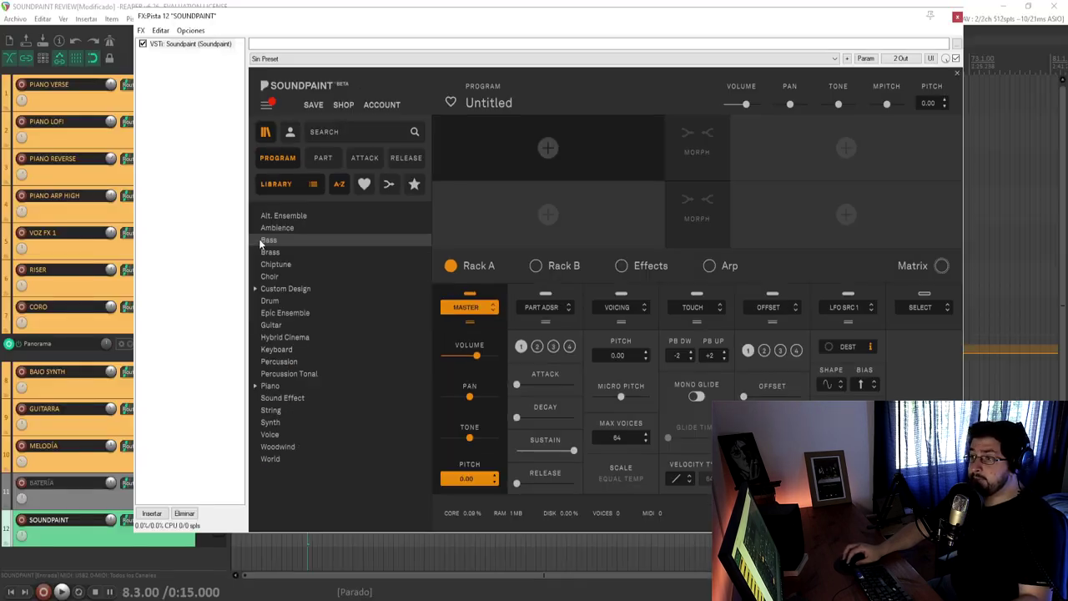
Load the Custom - Angels & Voices TF program from the Free Angels library and collapse the Custom Design category
left_click(163, 286)
left_click(175, 301)
left_click(302, 323)
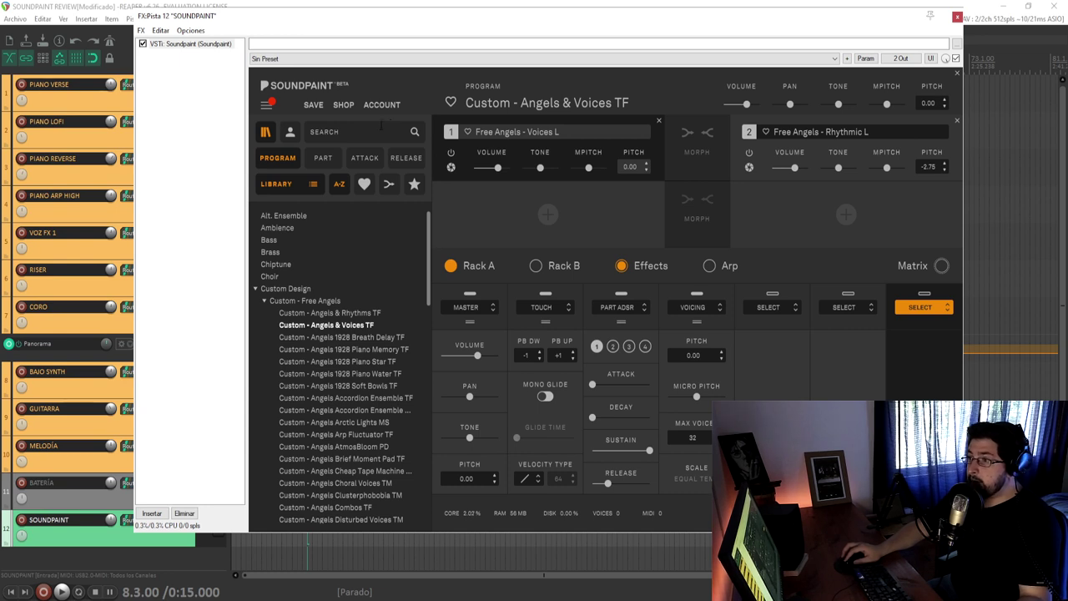
left_click(257, 289)
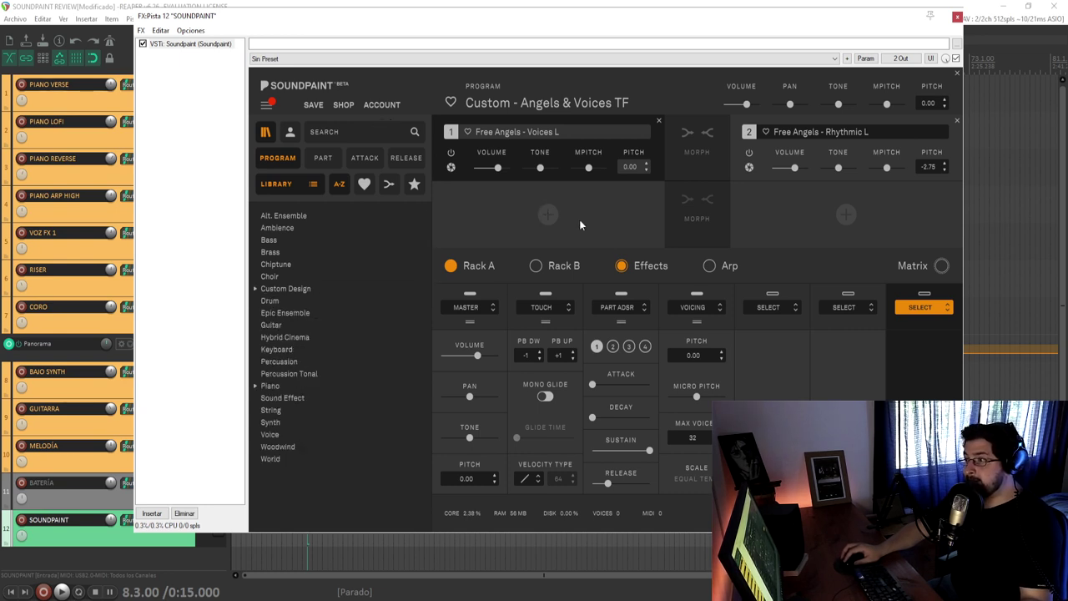
Remove the Free Angels - Voices L and Free Angels - Rhythmic L parts from the program
left_click(555, 267)
left_click(476, 266)
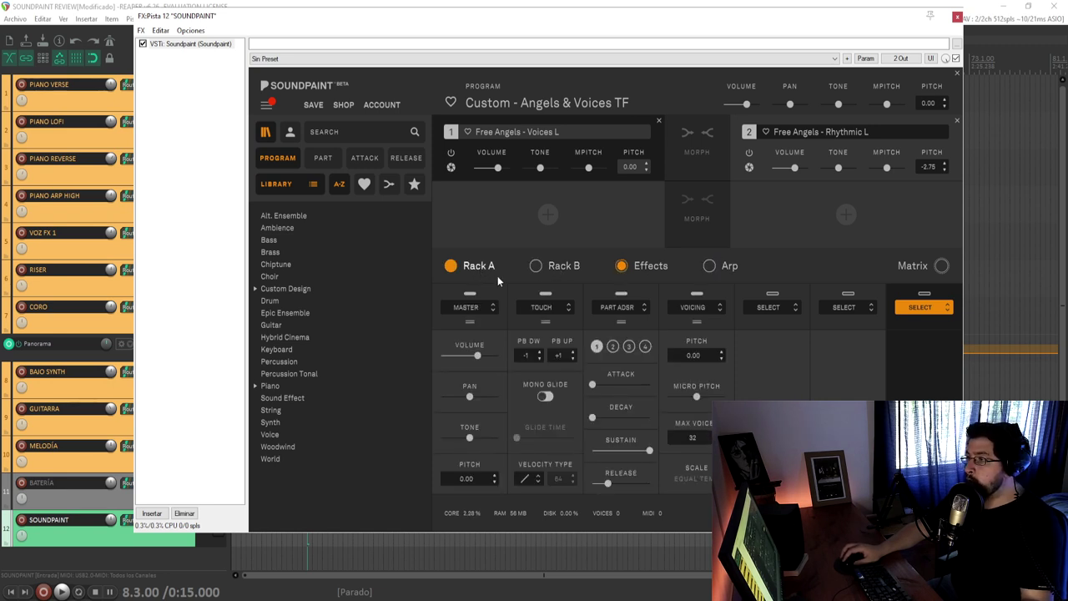
left_click(542, 265)
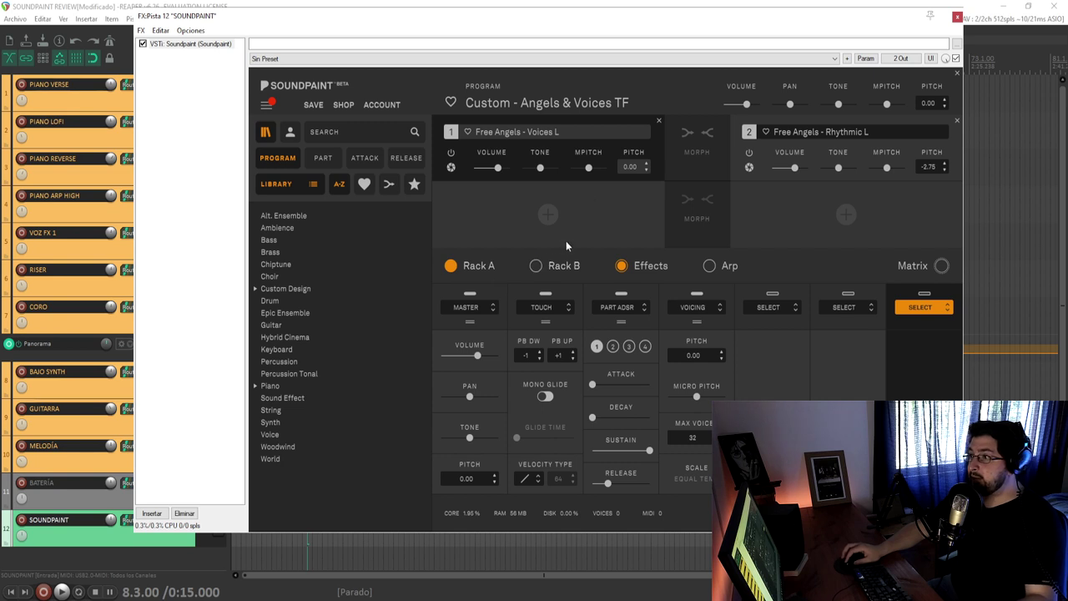
left_click(659, 121)
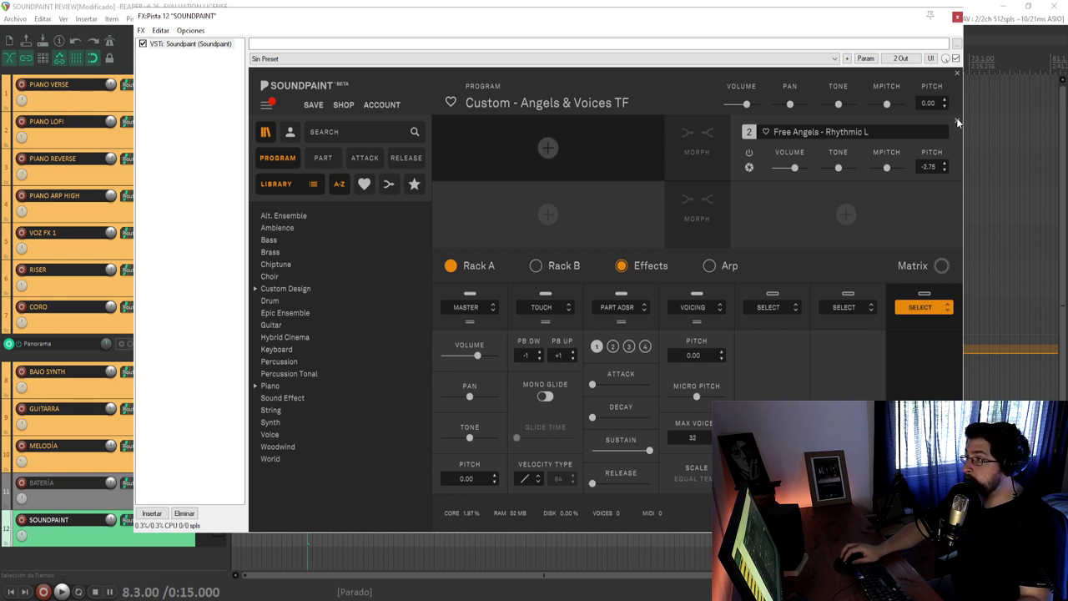
left_click(957, 122)
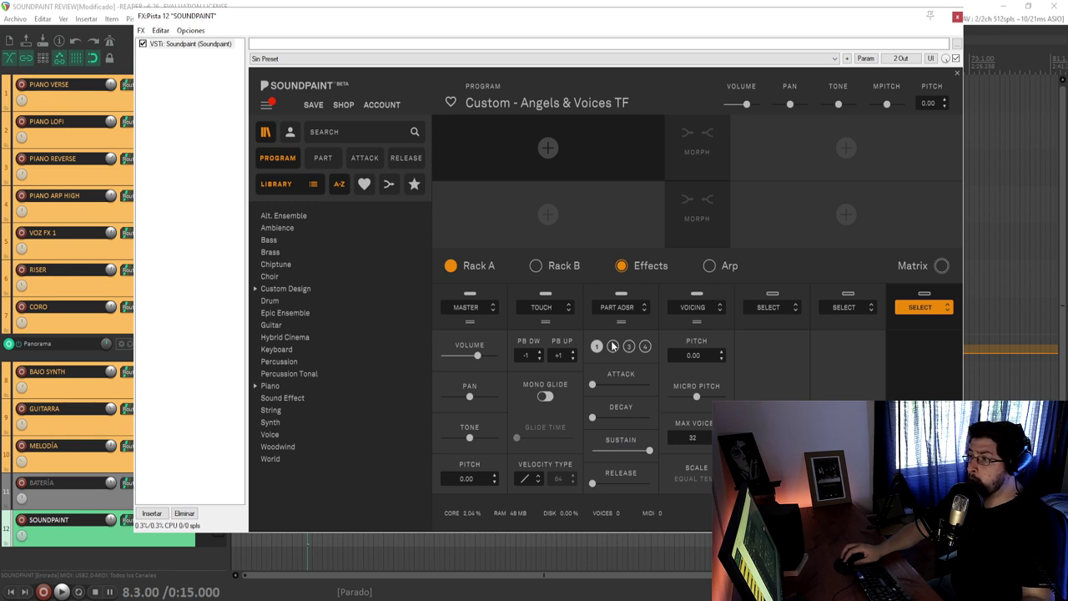
Examine the module options in Rack A and Rack B, the available effects such as Distortion, and the Arp settings
left_click(778, 309)
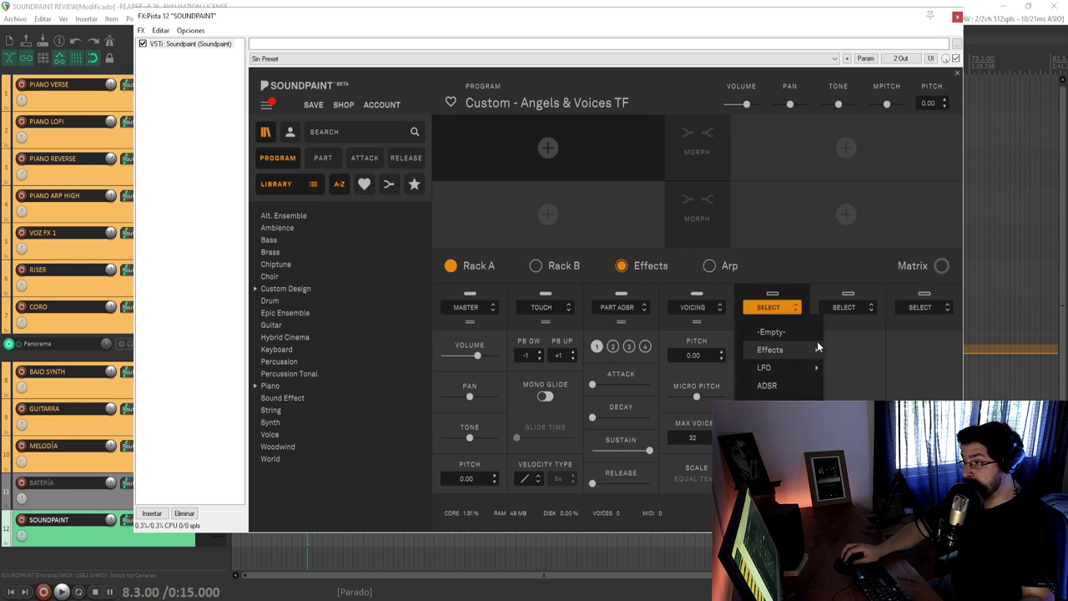
left_click(543, 265)
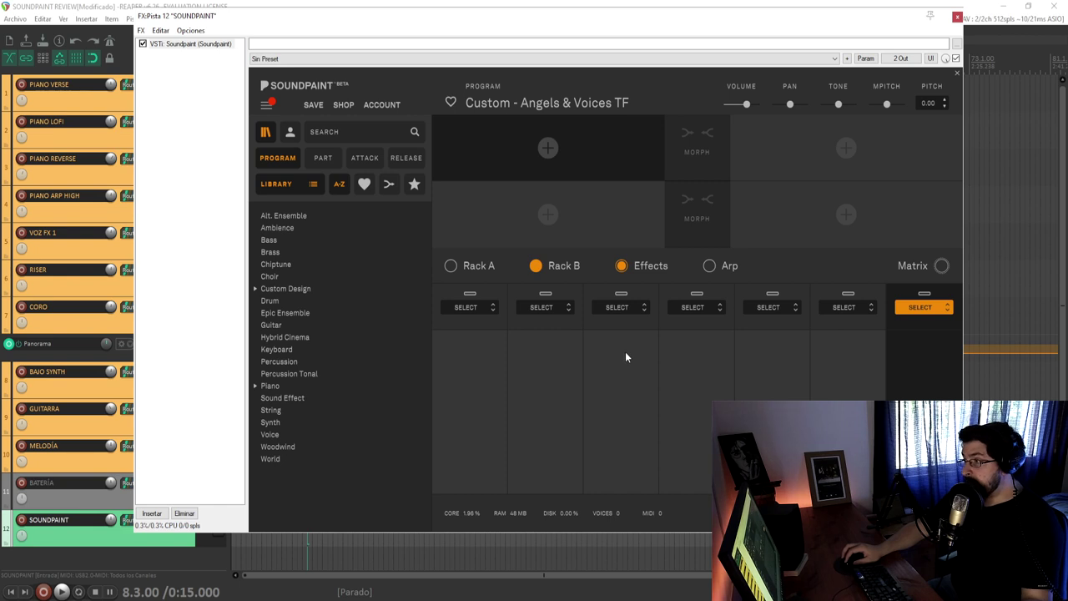
left_click(641, 269)
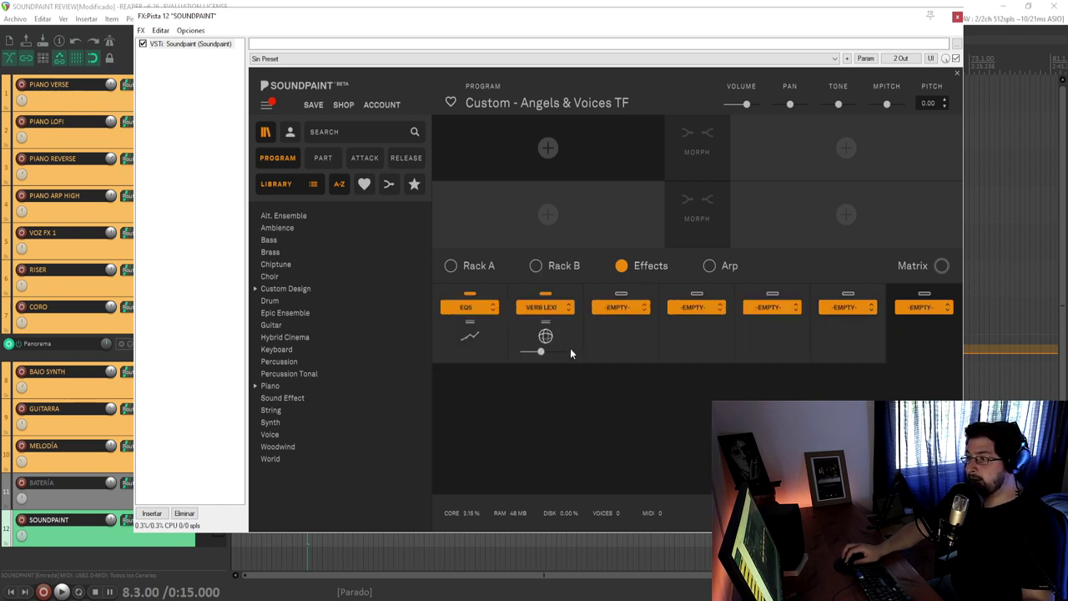
left_click(618, 307)
mouse_move(657, 368)
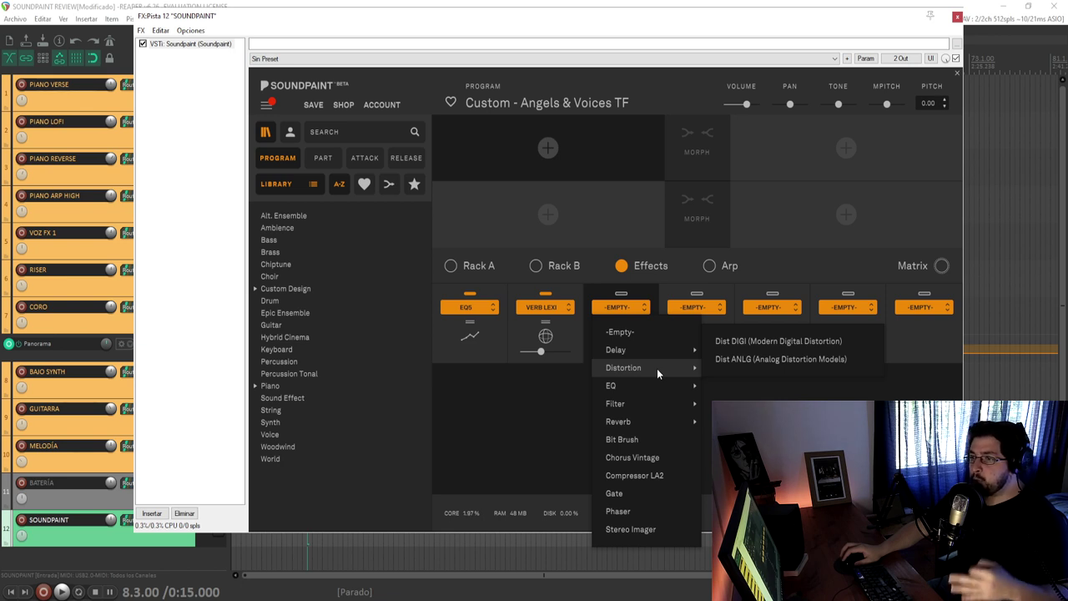
left_click(721, 267)
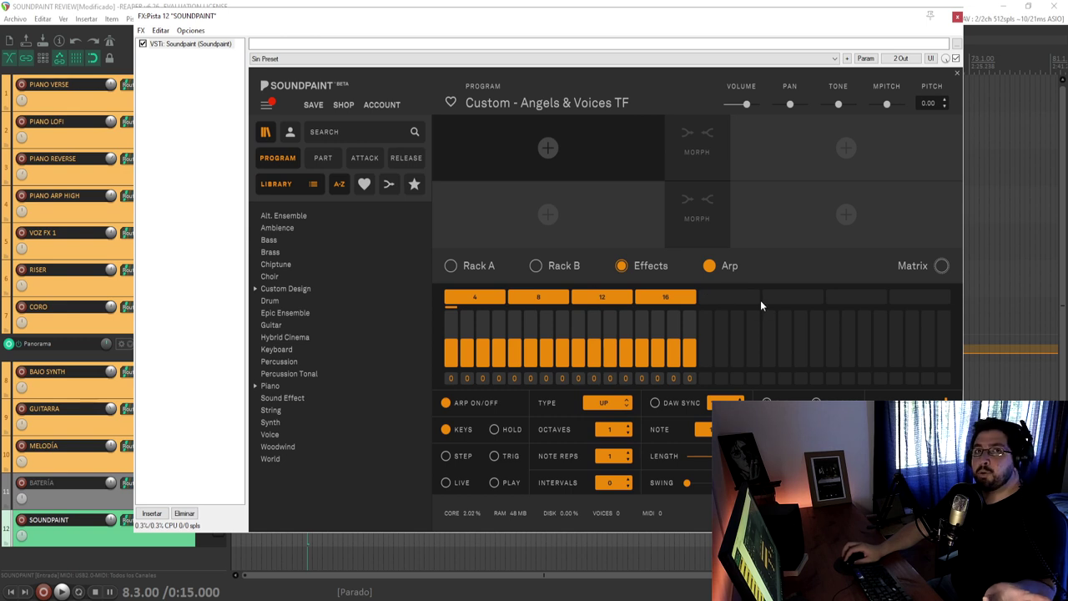
left_click(736, 274)
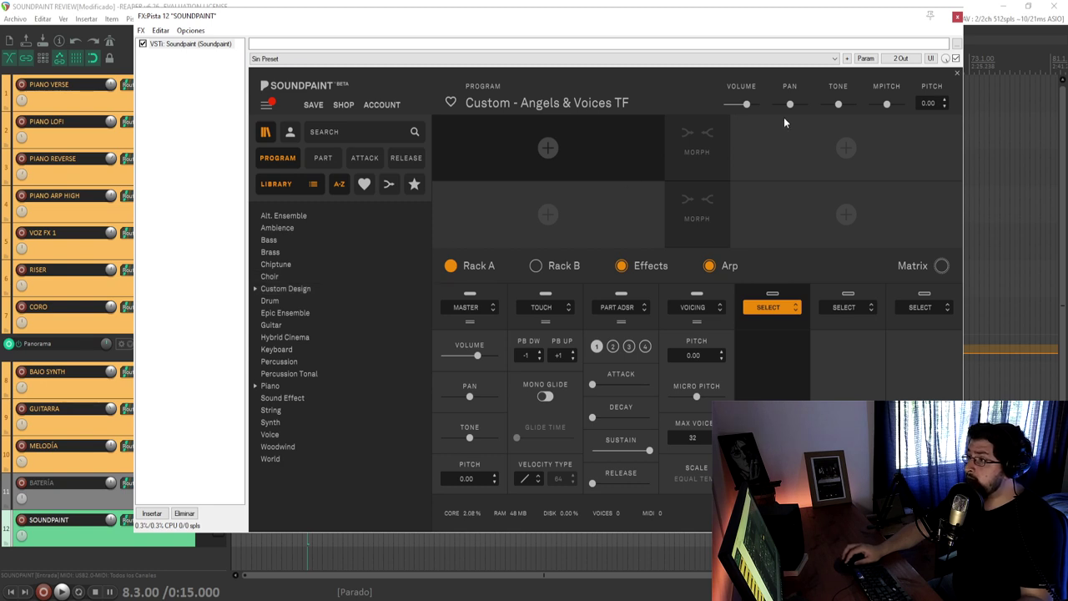
Vary the program's master volume, keeping the Master module assigned to the first Rack A slot
mouse_move(747, 104)
left_click_drag(737, 109, 735, 110)
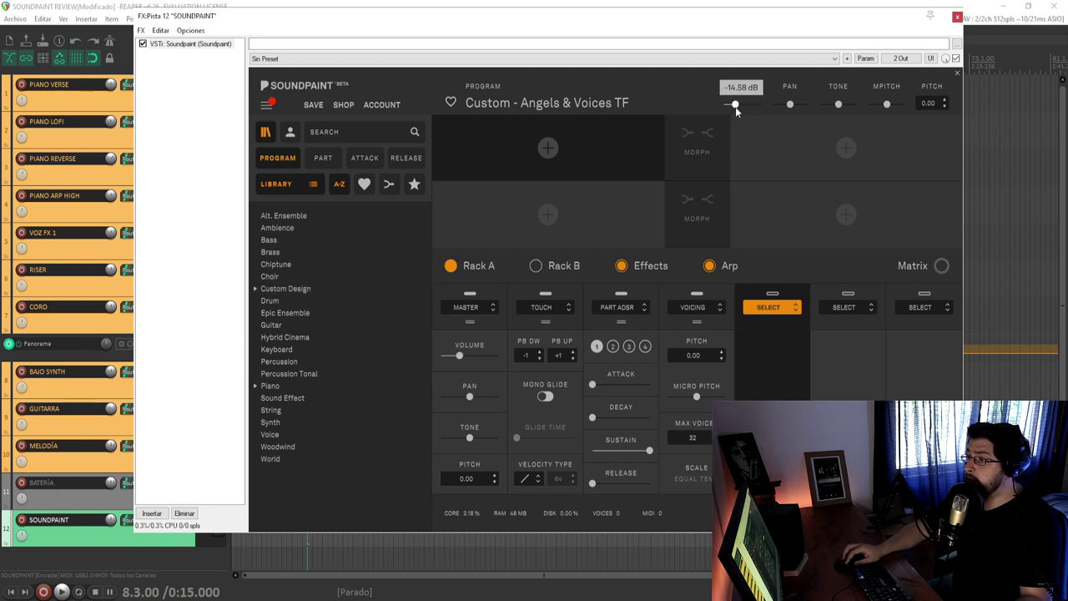
left_click(476, 307)
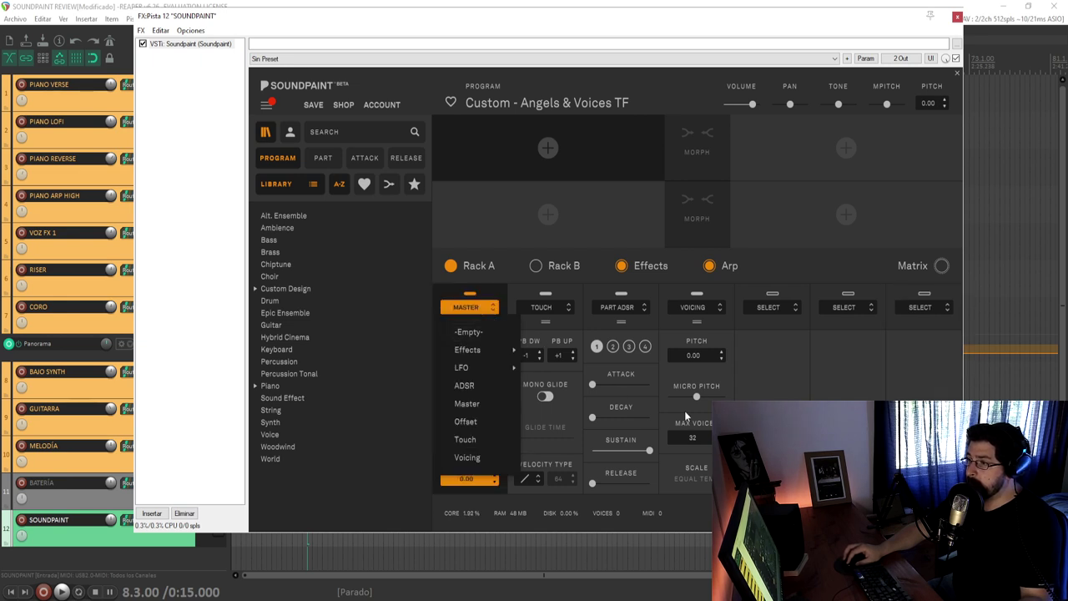
left_click(474, 399)
left_click(473, 356)
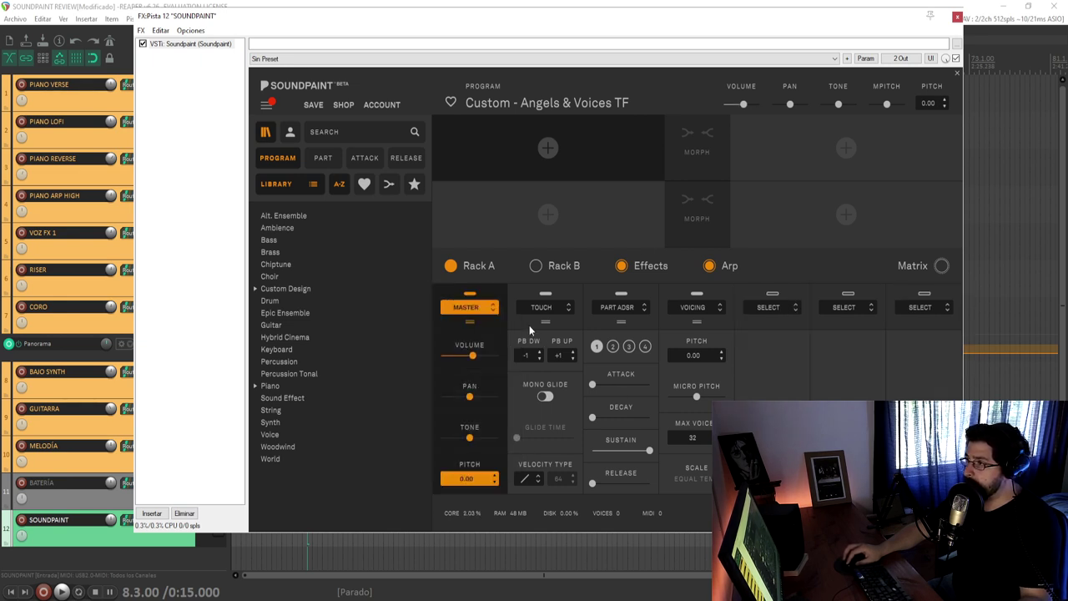
left_click(753, 103)
Adjust the program's pan and tone, and try raising the micro pitch to about 57 cents
left_click_drag(790, 104, 850, 109)
double_click(851, 105)
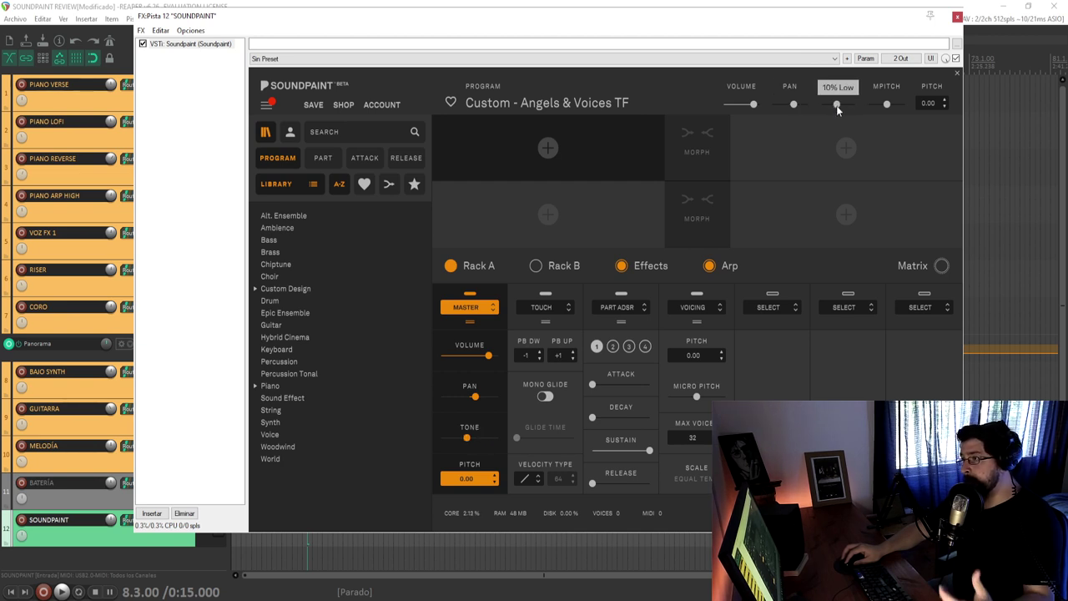
mouse_move(887, 106)
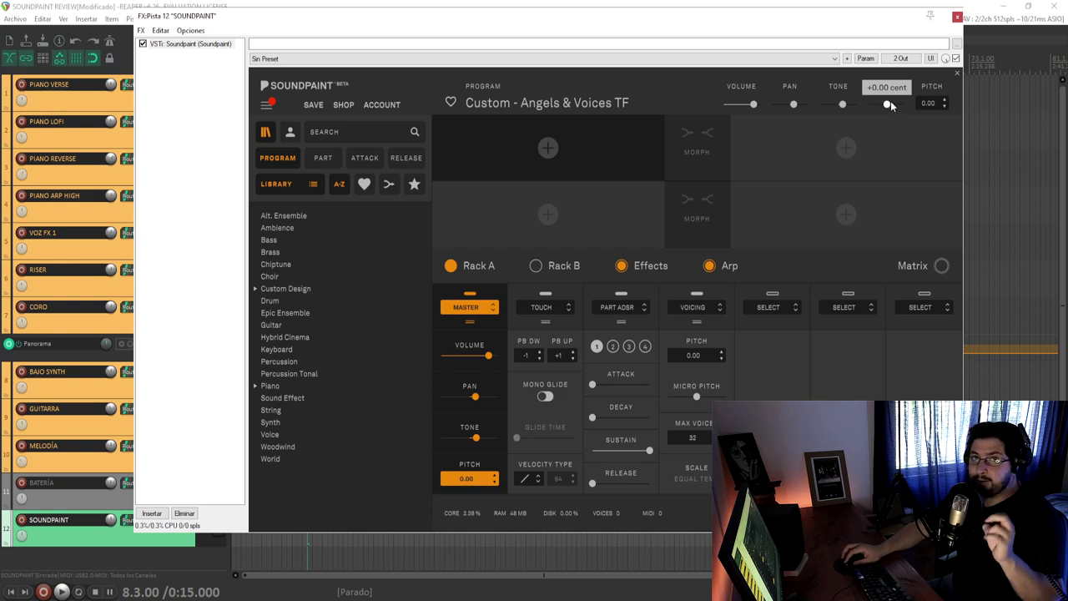
left_click(889, 105)
left_click_drag(889, 105, 899, 109)
double_click(898, 109)
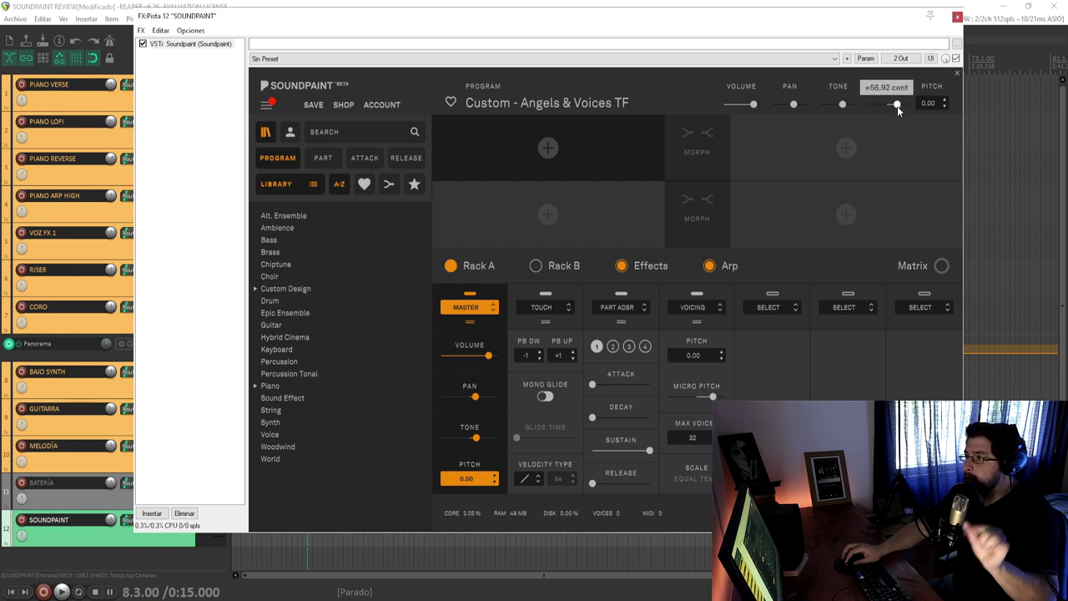
Load the Piano - 1928 Steinway Arp Forever program from the 1928 Vintage Grand Steinway library
left_click(255, 385)
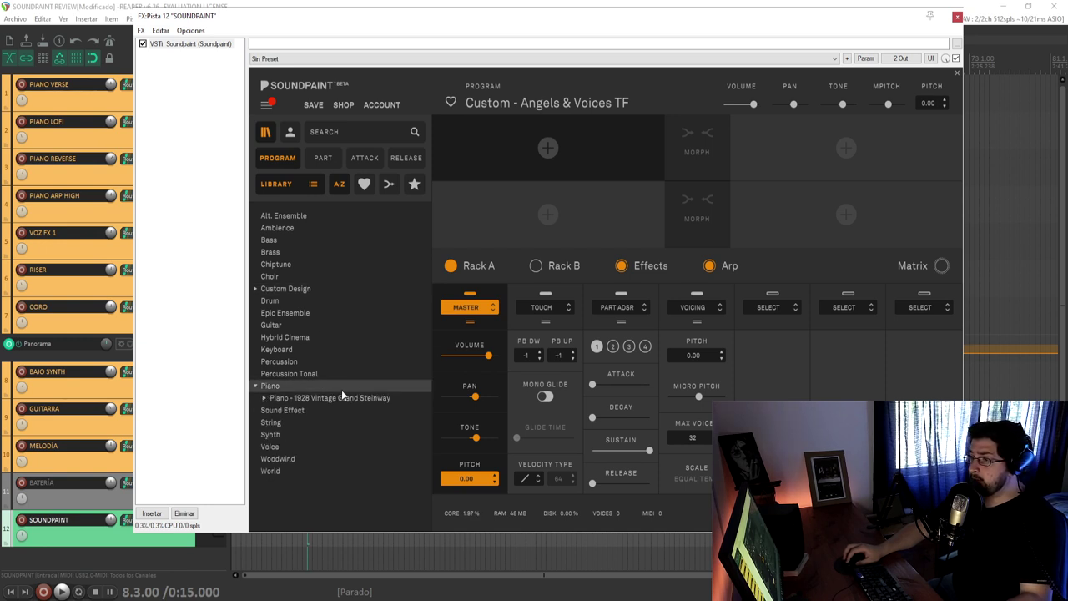
left_click(266, 398)
scroll(318, 403, "down", 3)
scroll(320, 395, "down", 3)
scroll(321, 395, "up", 5)
left_click(371, 278)
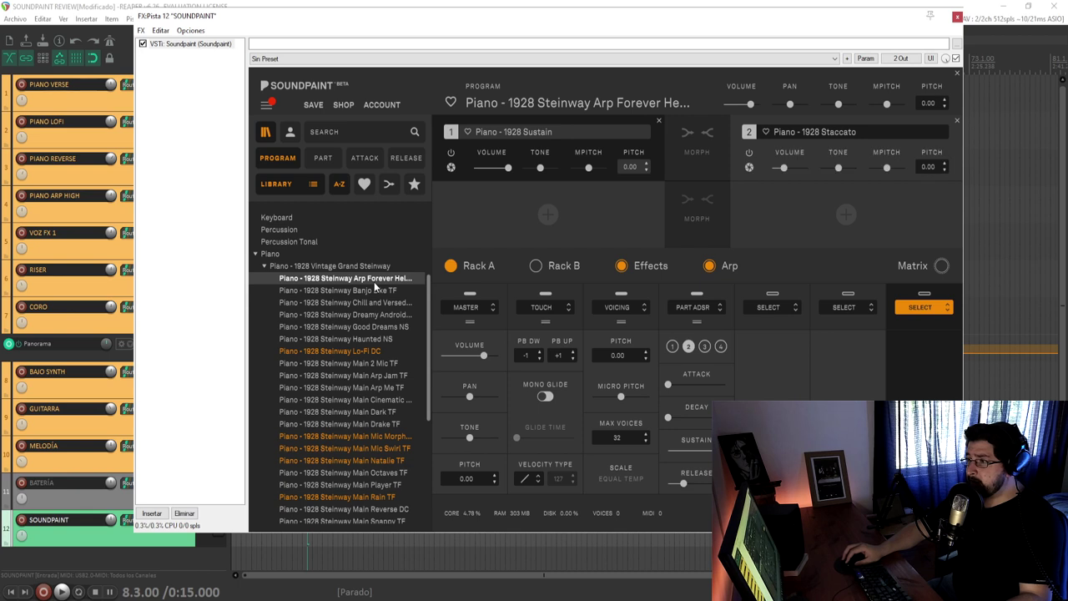
scroll(375, 284, "up", 4)
scroll(339, 417, "down", 4)
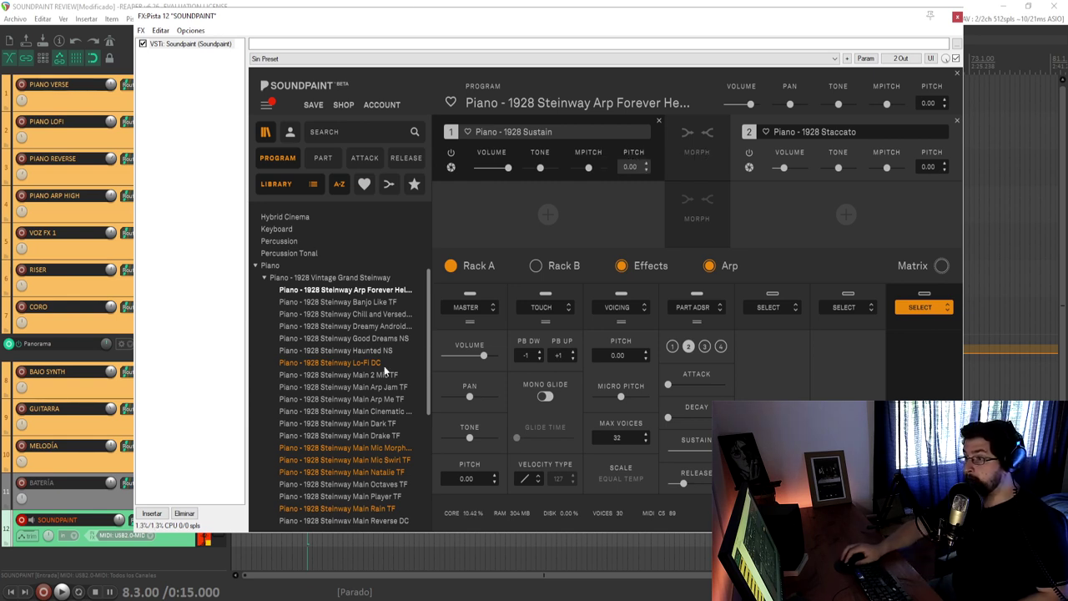
Redraw the arpeggiator's step levels and set its note length to a dotted value
left_click(709, 267)
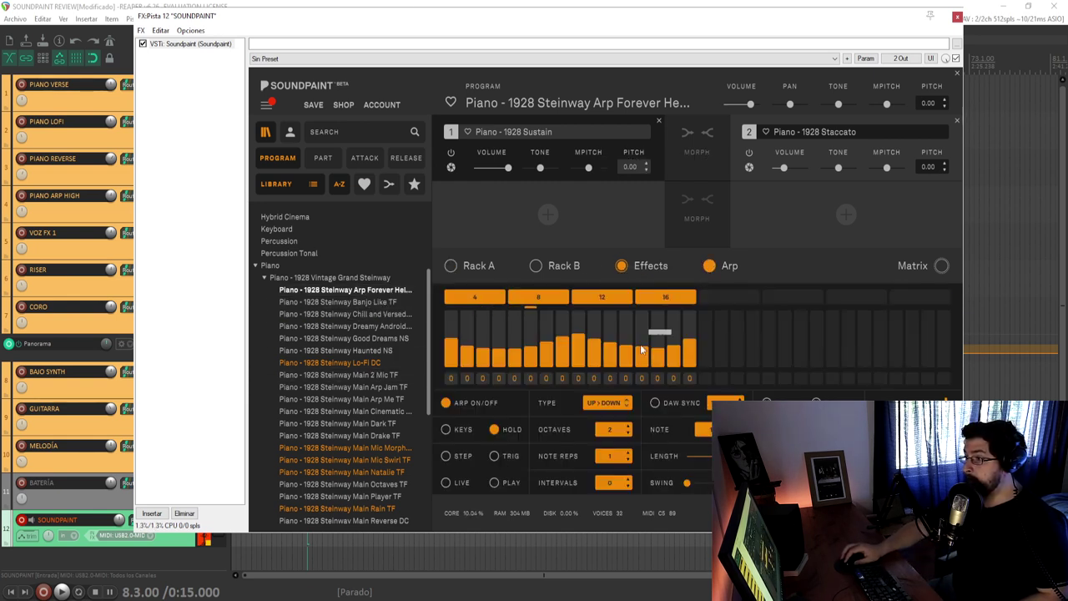
mouse_move(523, 365)
left_mouse_down()
mouse_move(468, 339)
mouse_move(670, 328)
mouse_move(449, 331)
mouse_move(575, 329)
mouse_move(667, 351)
mouse_move(680, 326)
mouse_move(483, 360)
mouse_move(470, 342)
mouse_move(627, 357)
mouse_move(660, 347)
mouse_move(597, 342)
left_mouse_up()
left_click(705, 430)
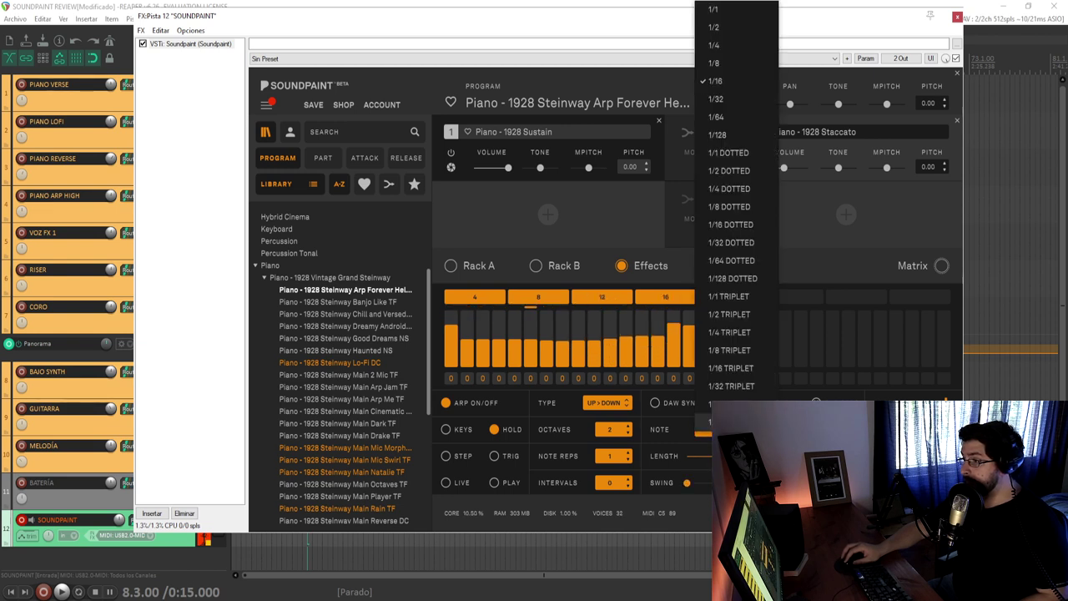
left_click(740, 236)
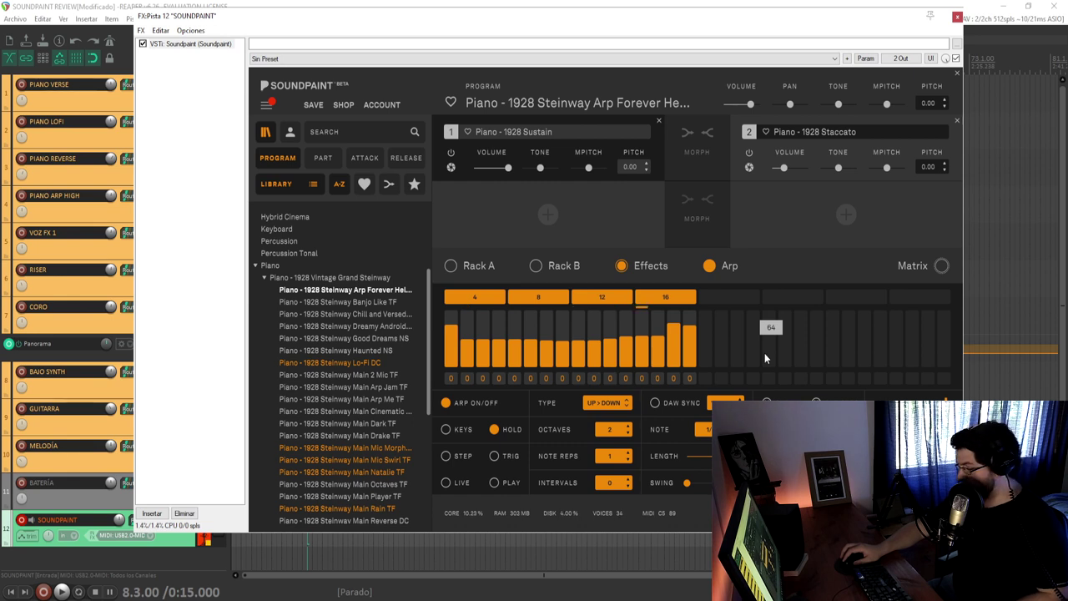
Try the arpeggiator in Keys mode and set it to Trig mode
left_click(447, 430)
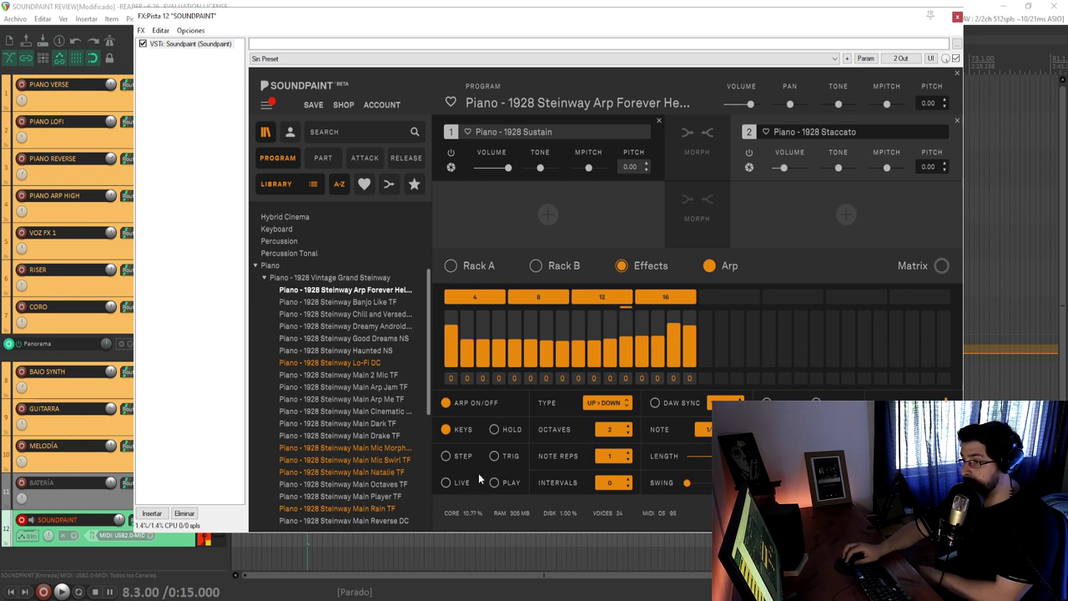
left_click(494, 456)
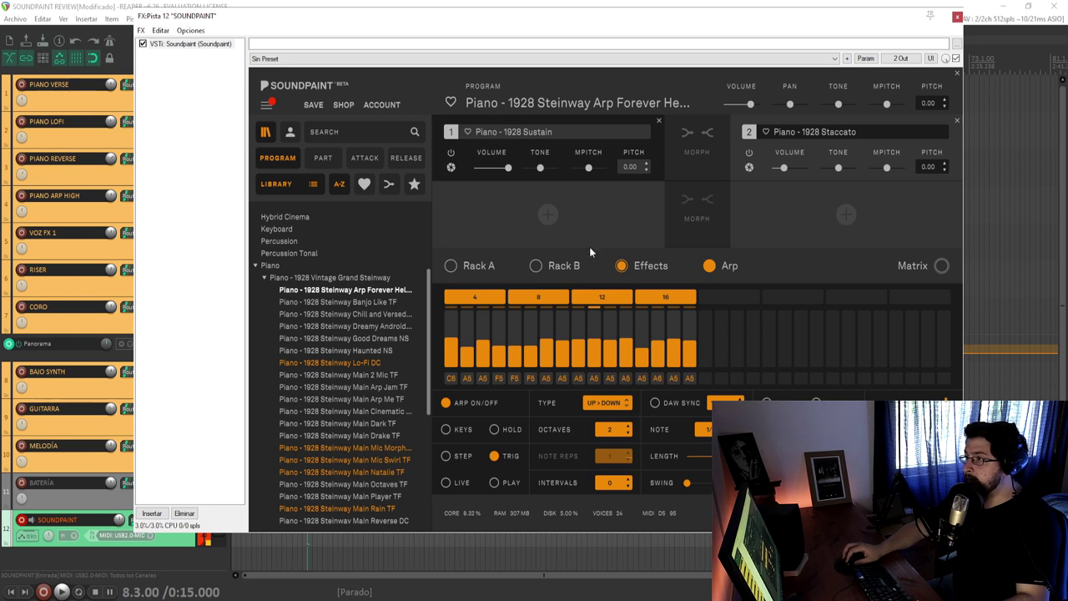
Try morphing between the Sustain and Staccato parts in both directions, and raise the first direction's morph amount to maximum
left_click(687, 133)
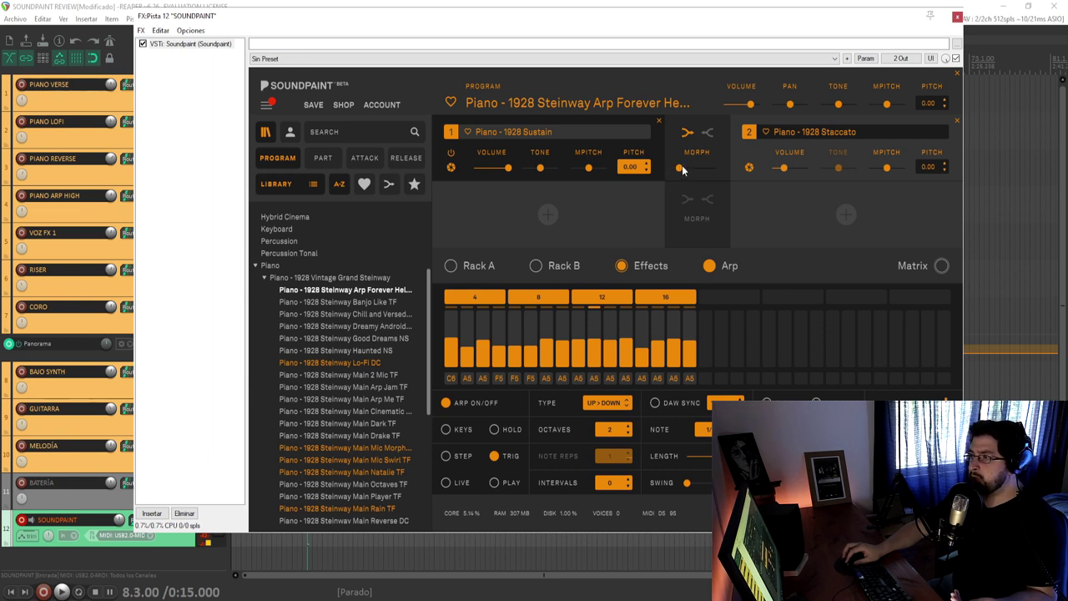
left_click(686, 134)
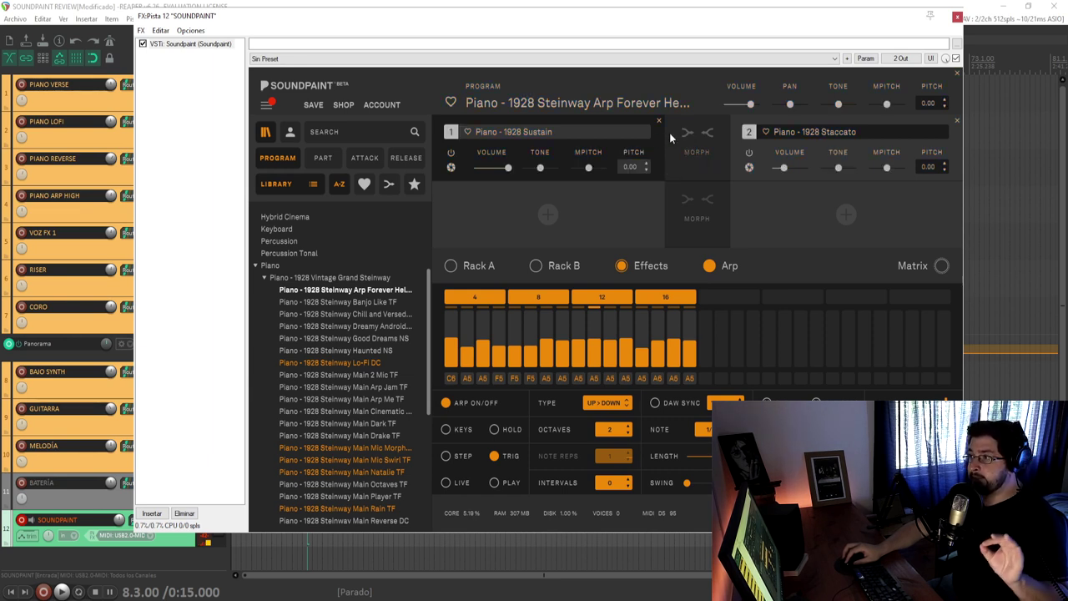
left_click(707, 134)
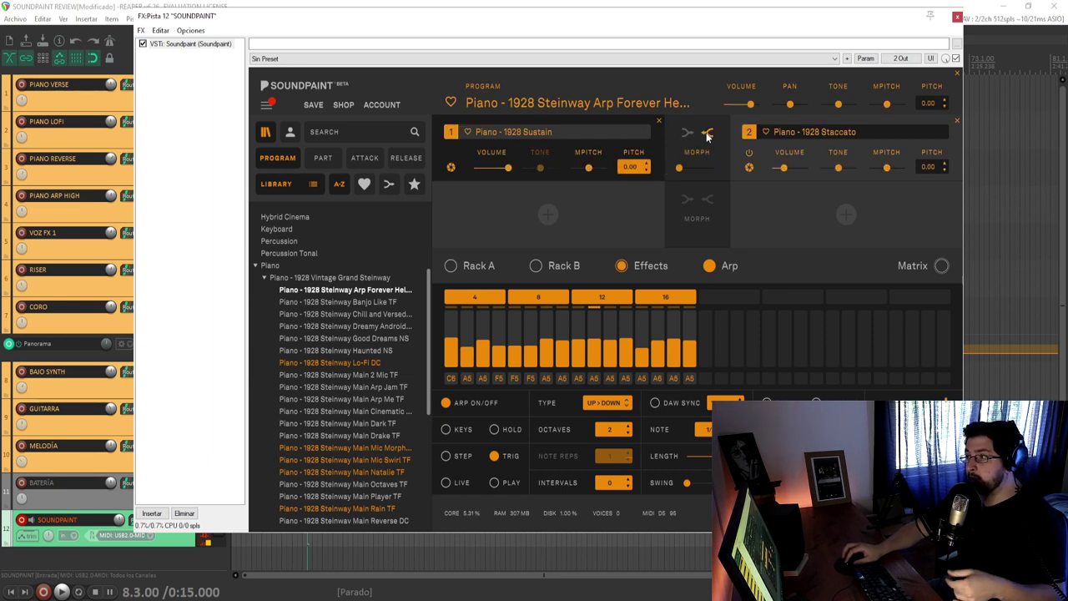
left_click(689, 135)
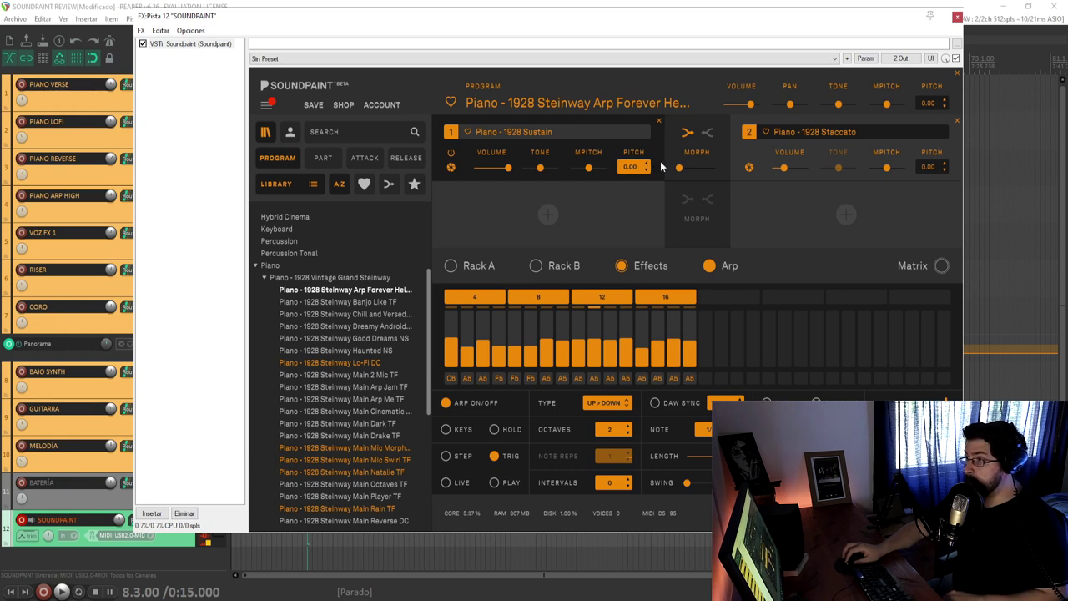
left_click_drag(681, 169, 705, 171)
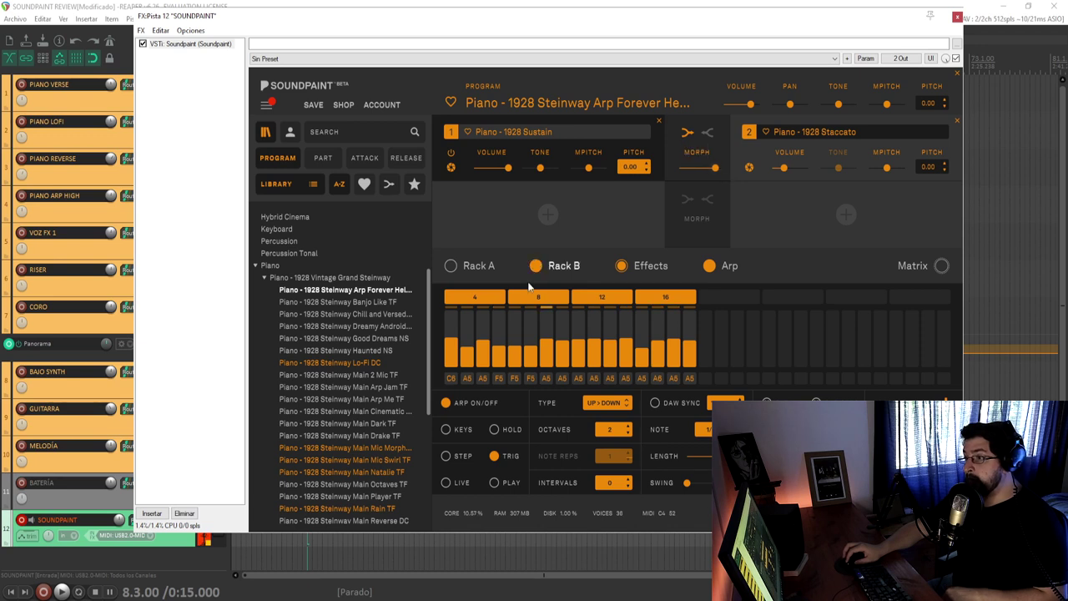
Load the Piano - 1928 Steinway Lo-Fi DC program and raise its morph amount to about the middle
left_click(359, 367)
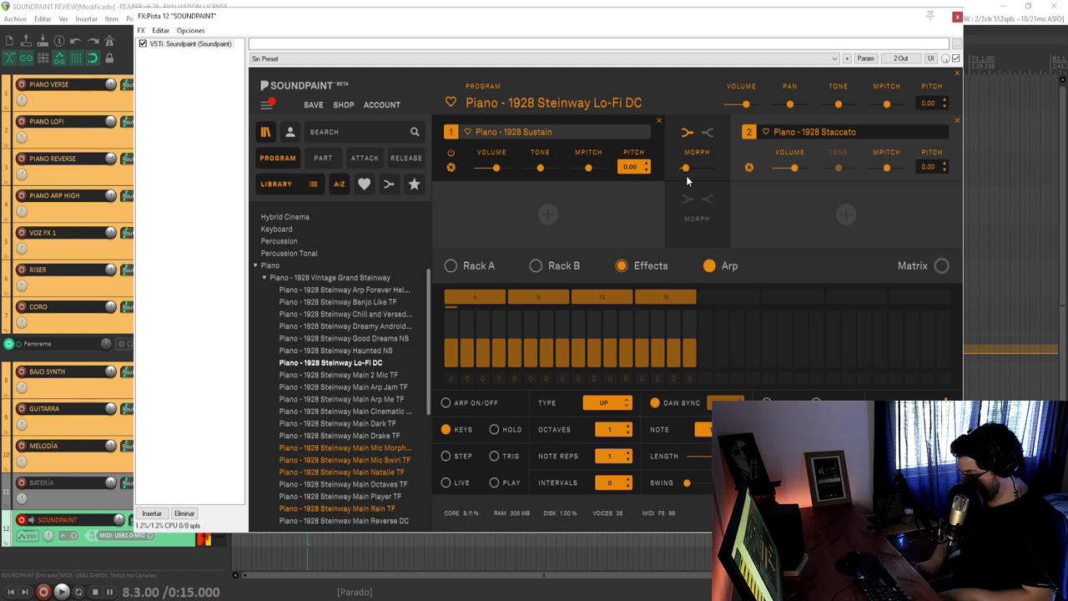
left_click_drag(685, 167, 707, 168)
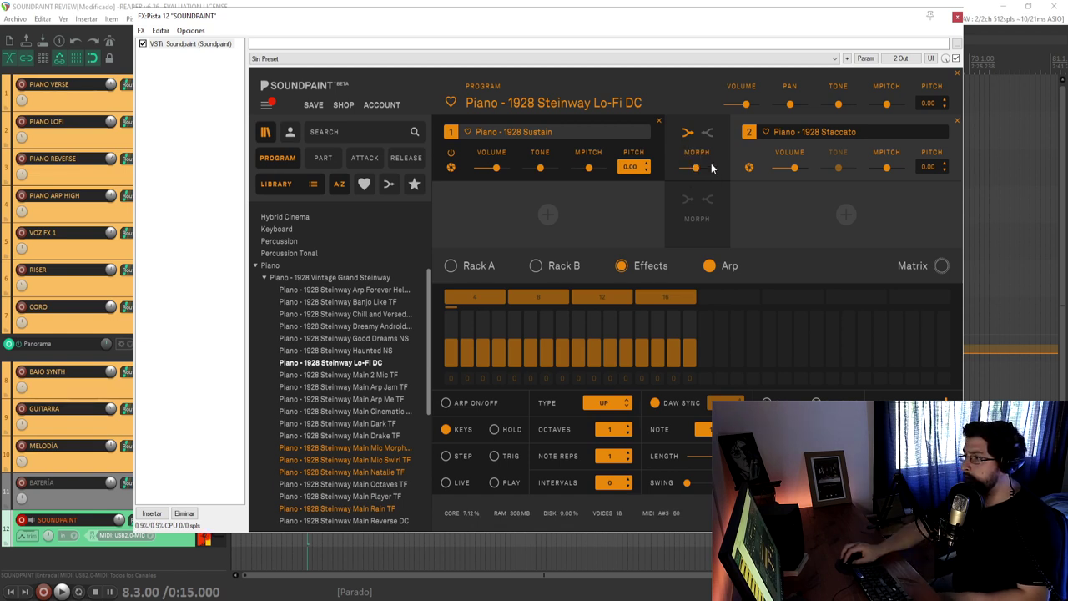
Raise the Staccato part's volume, adjust the Sustain part's micro pitch, and set the Staccato micro pitch to about +32 cents
left_click_drag(794, 169, 809, 173)
left_click_drag(591, 169, 585, 171)
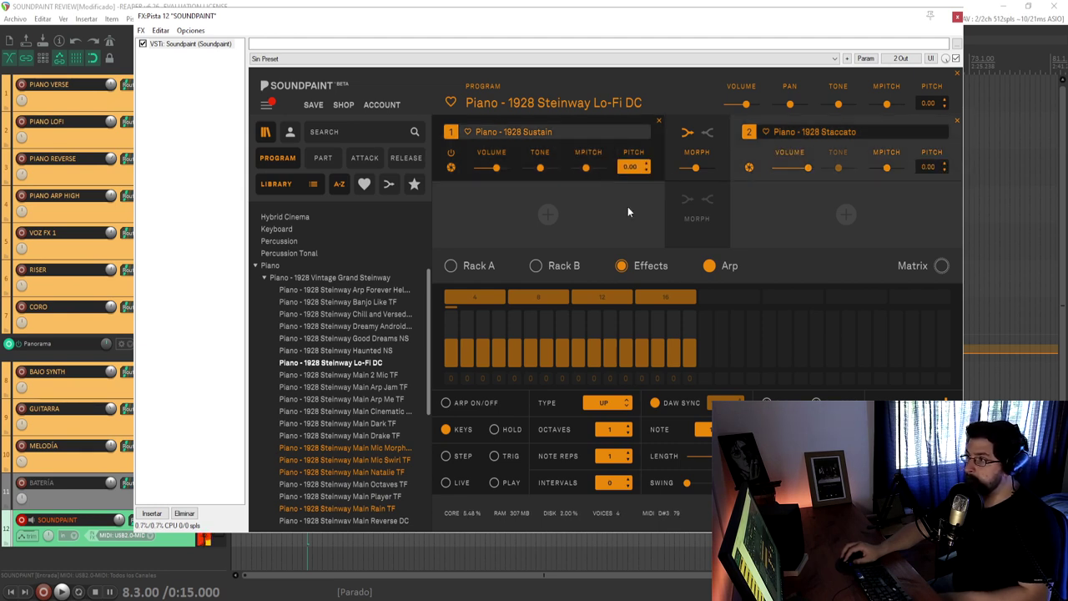
left_click_drag(887, 169, 892, 173)
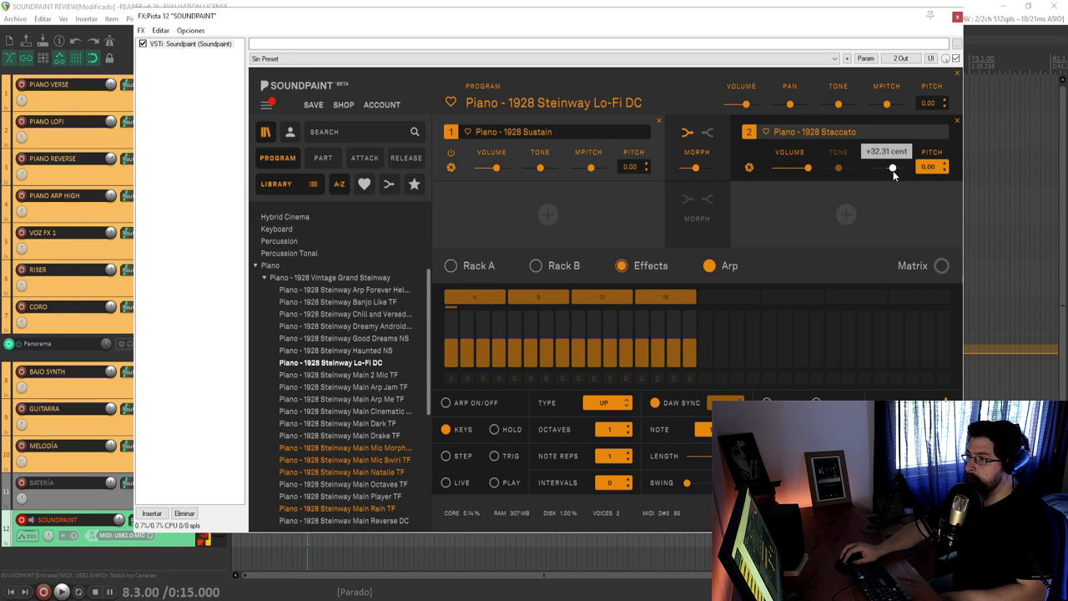
Show Rack A and load the Piano - 1928 Steinway Main Arp Me TF program, discarding the unsaved Lo-Fi DC changes
left_click(461, 269)
left_click(474, 267)
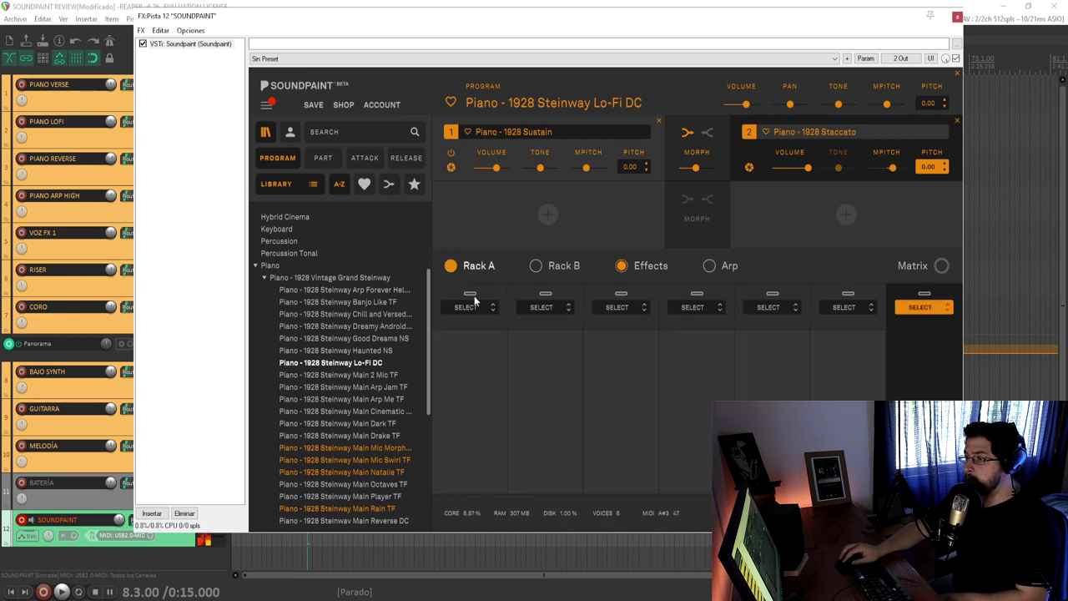
left_click(352, 400)
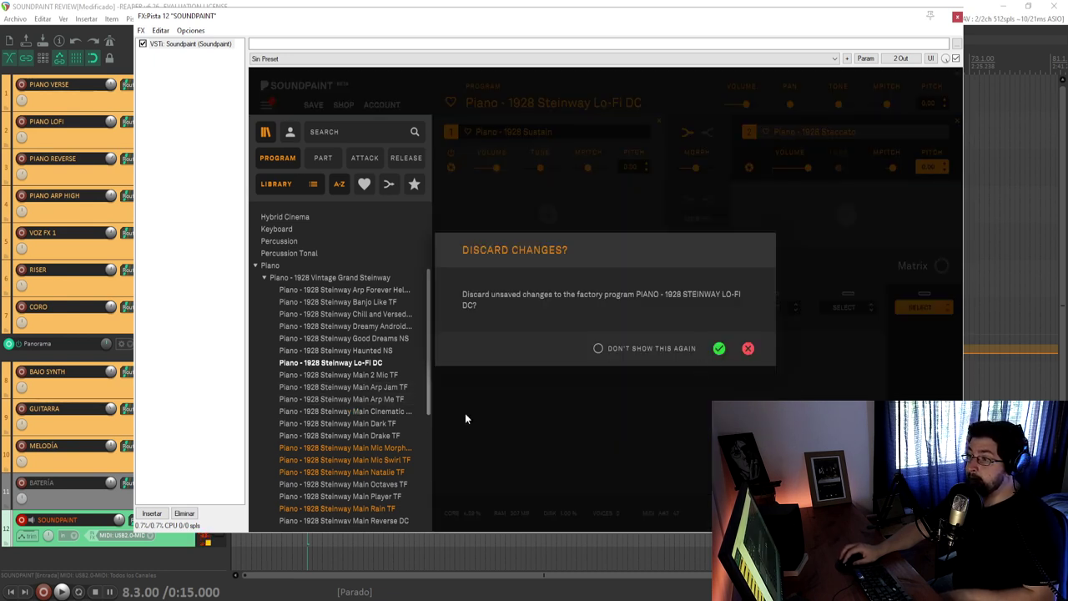
left_click(718, 348)
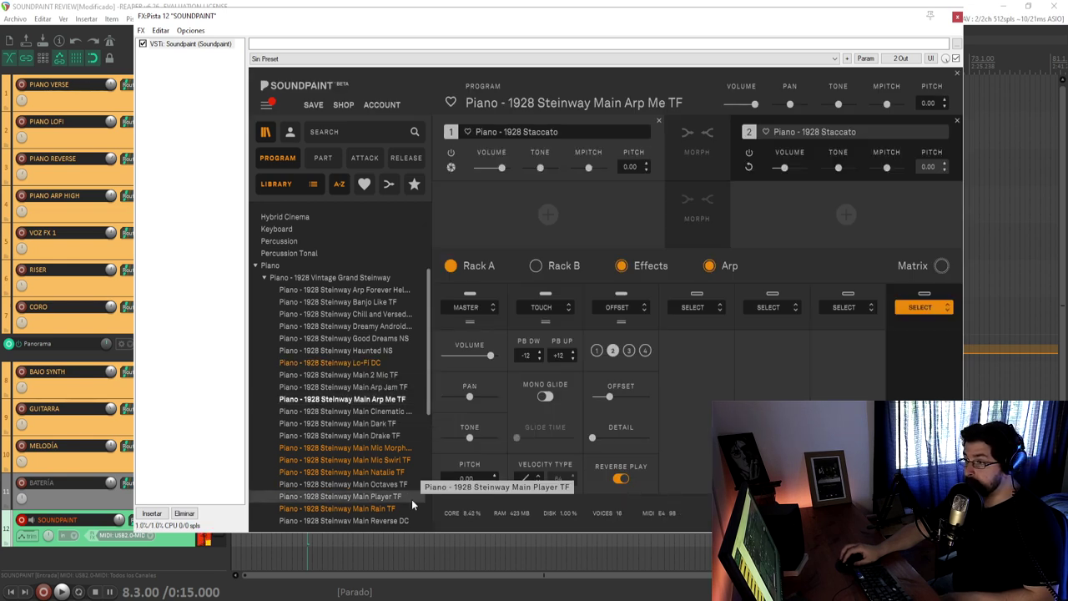
Audition the 1928 Steinway Dreamy Android NS, Good Dreams NS and Tremolo NS programs
left_click(349, 327)
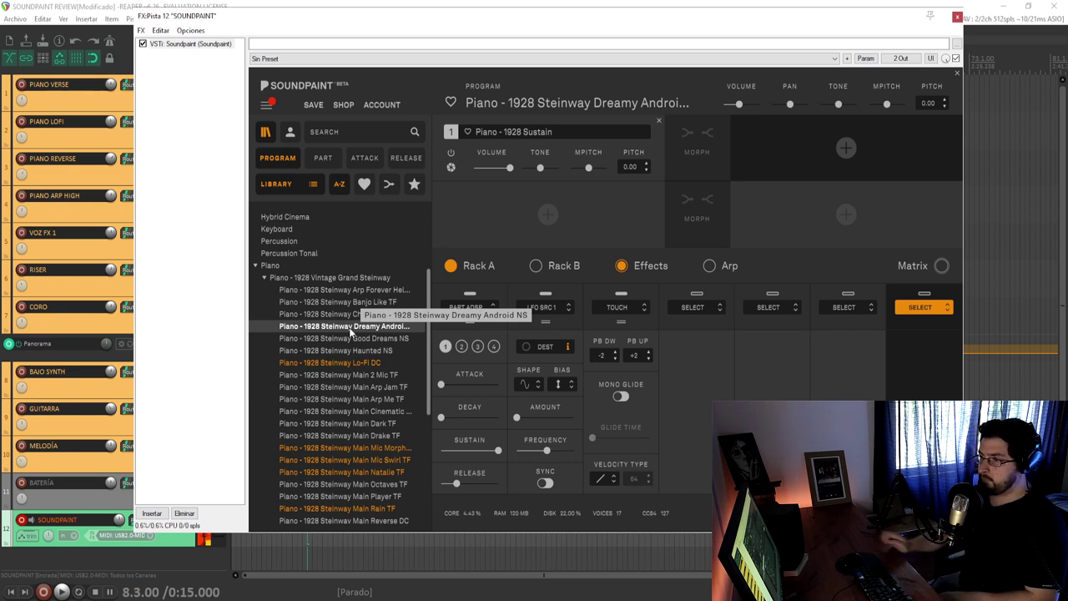
left_click(357, 339)
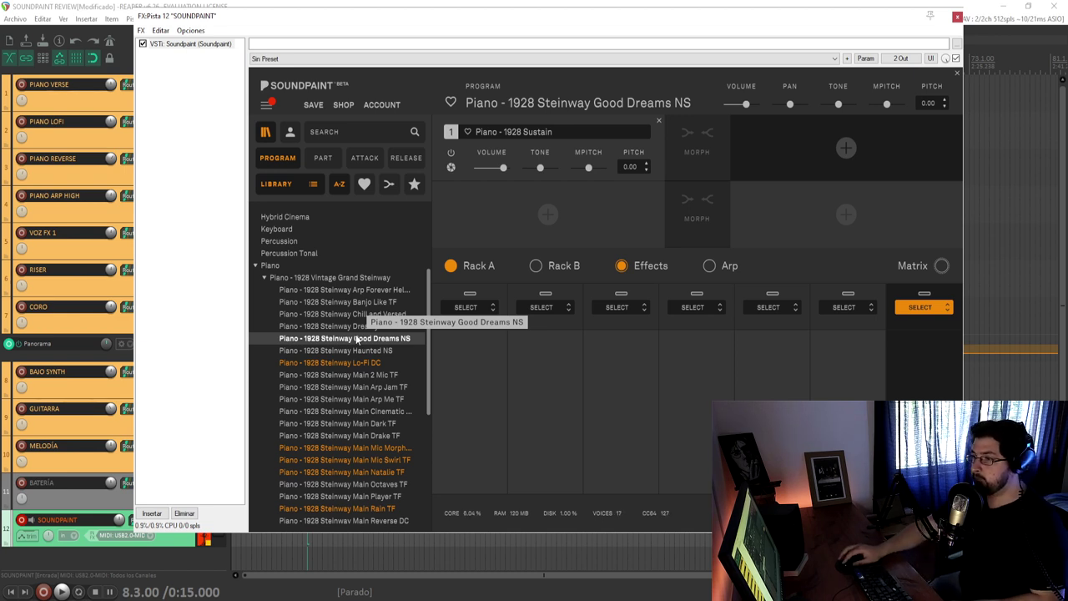
scroll(357, 365, "down", 5)
left_click(340, 430)
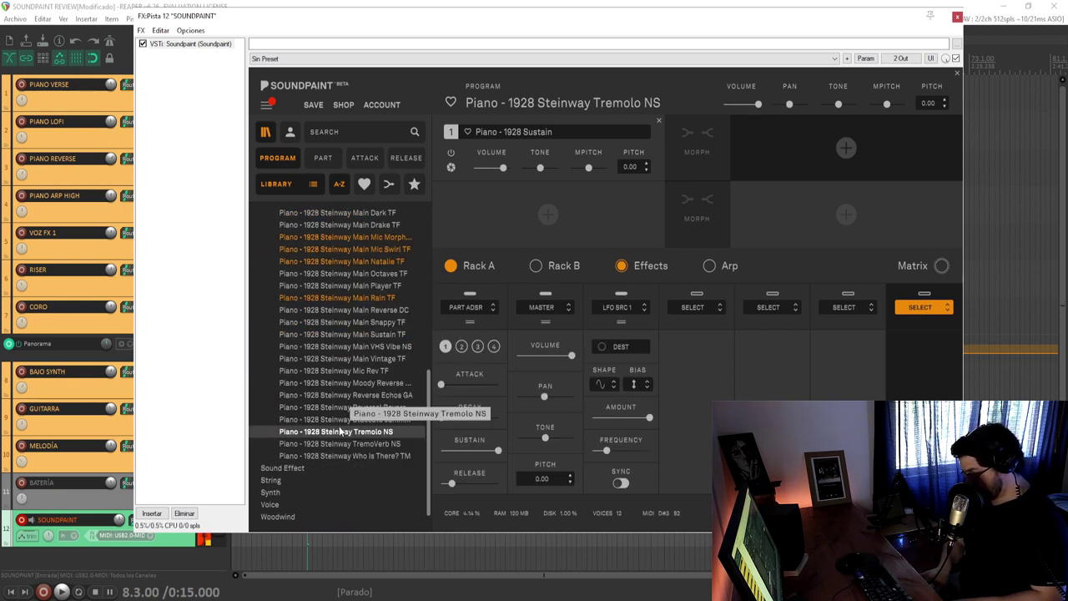
Audition the Steinway programs upward from Tremolo NS to Main Vintage TF, followed by Main VHS Vibe NS and Main Reverse DC
key("Up")
key("Up")
key("Up")
key("Up")
key("Up")
key("Up")
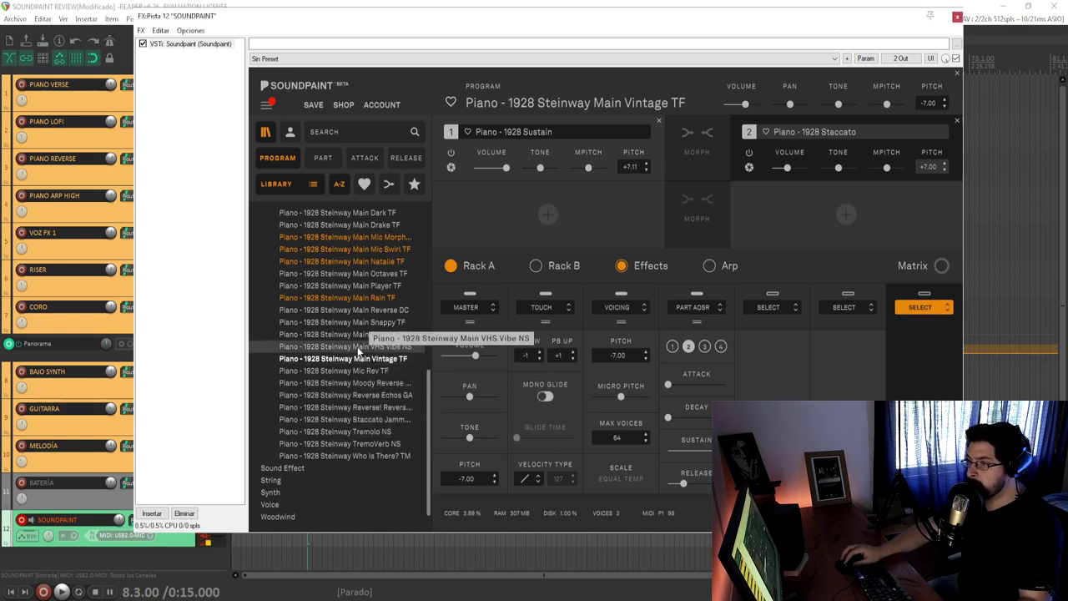
left_click(384, 345)
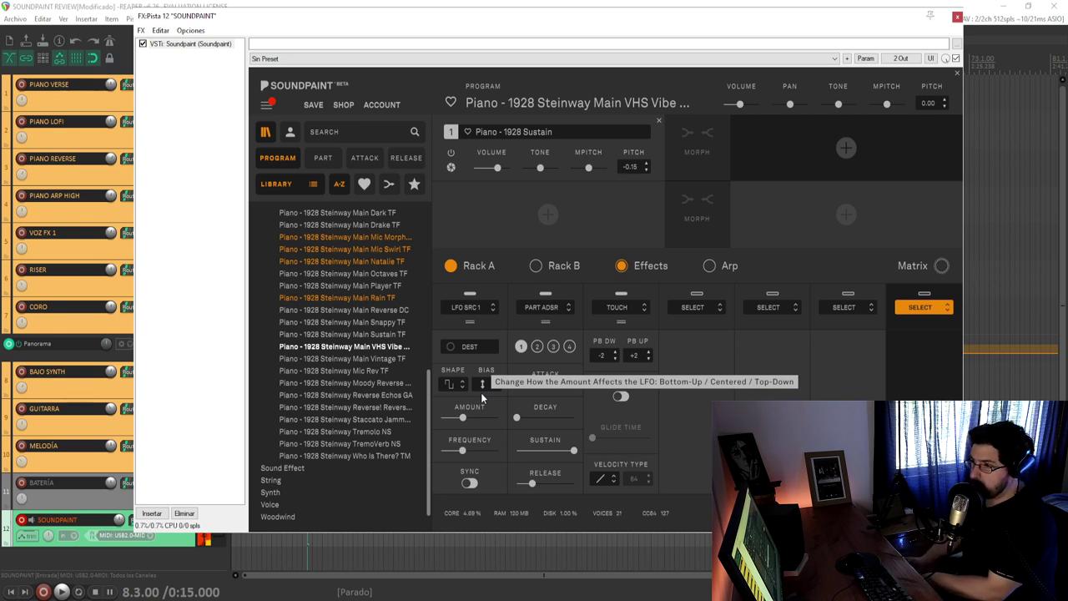
left_click(358, 314)
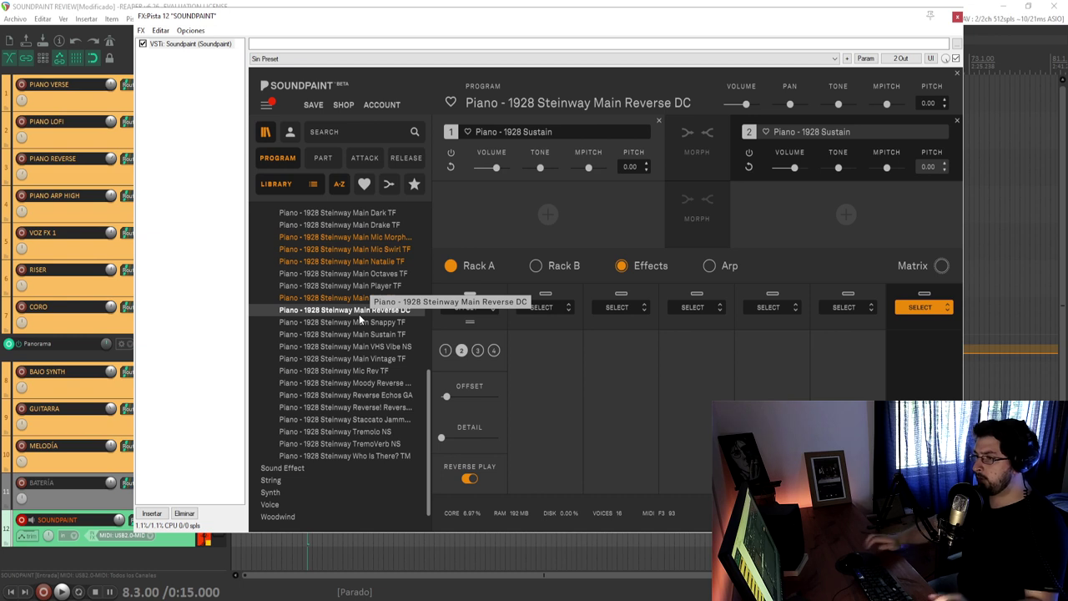
Load the Custom - Angels & Rhythms TF program from the Custom - Free Angels library under Custom Design
left_click(257, 287)
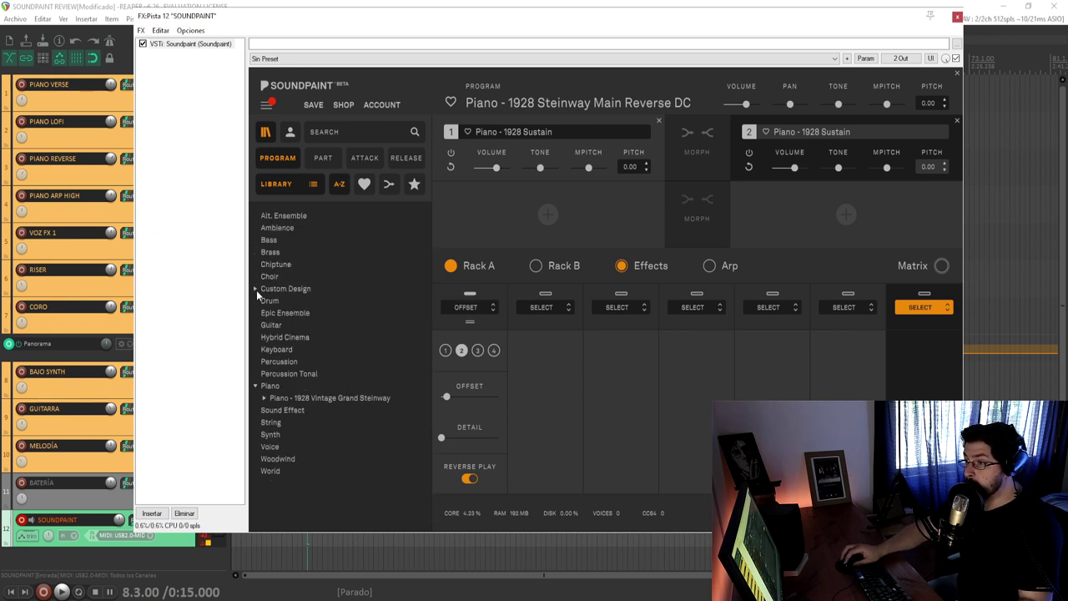
left_click(256, 290)
left_click(318, 314)
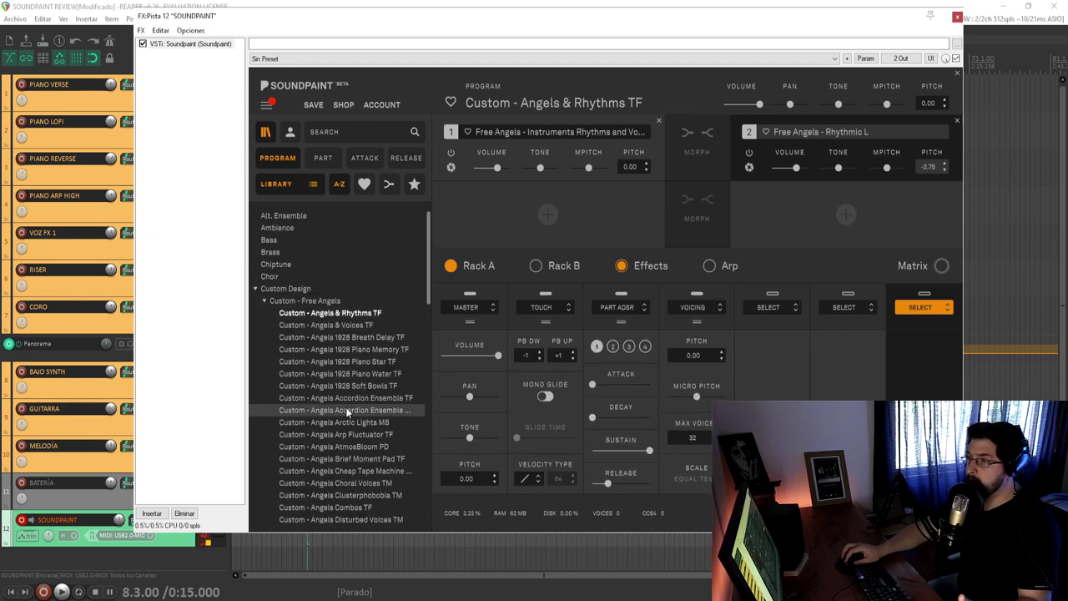
Browse the Free Angels programs, try Custom - Angels 1928 Piano Memory TF, and reload Custom - Angels & Rhythms TF
scroll(351, 393, "down", 15)
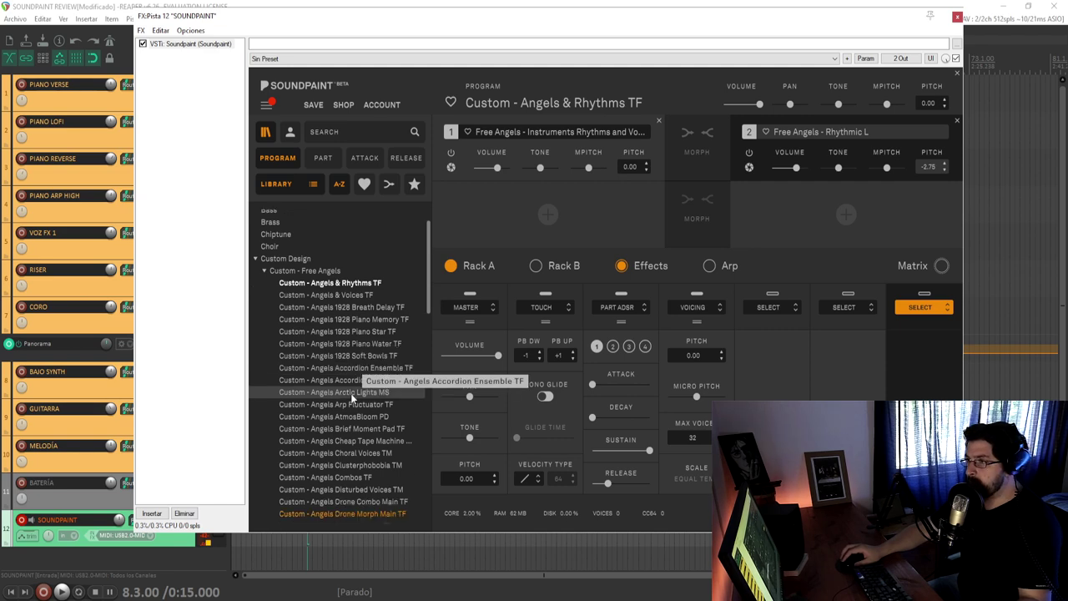
scroll(356, 342, "up", 15)
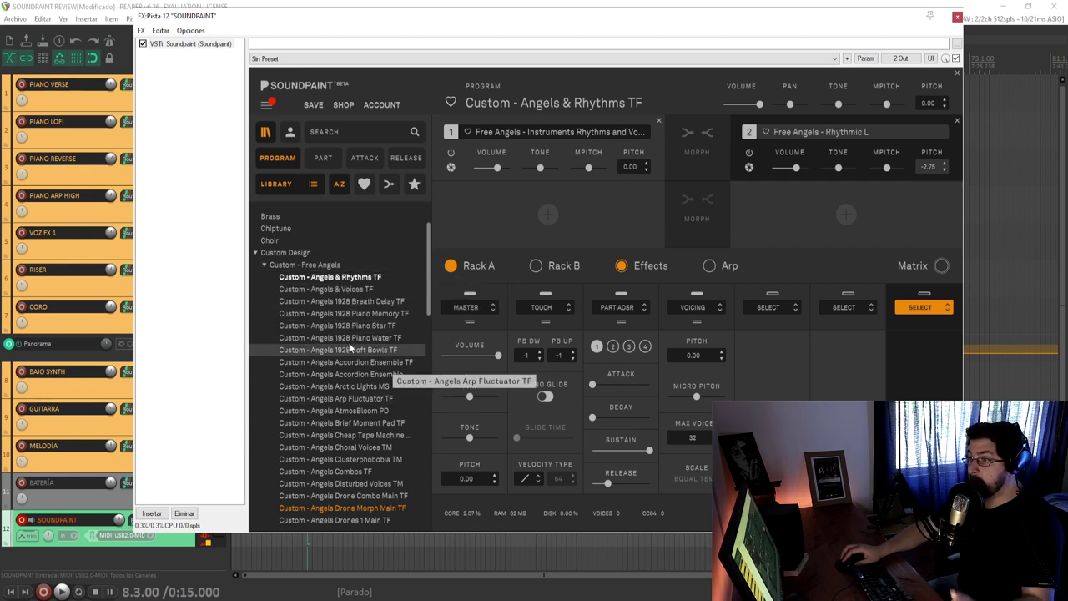
left_click(339, 315)
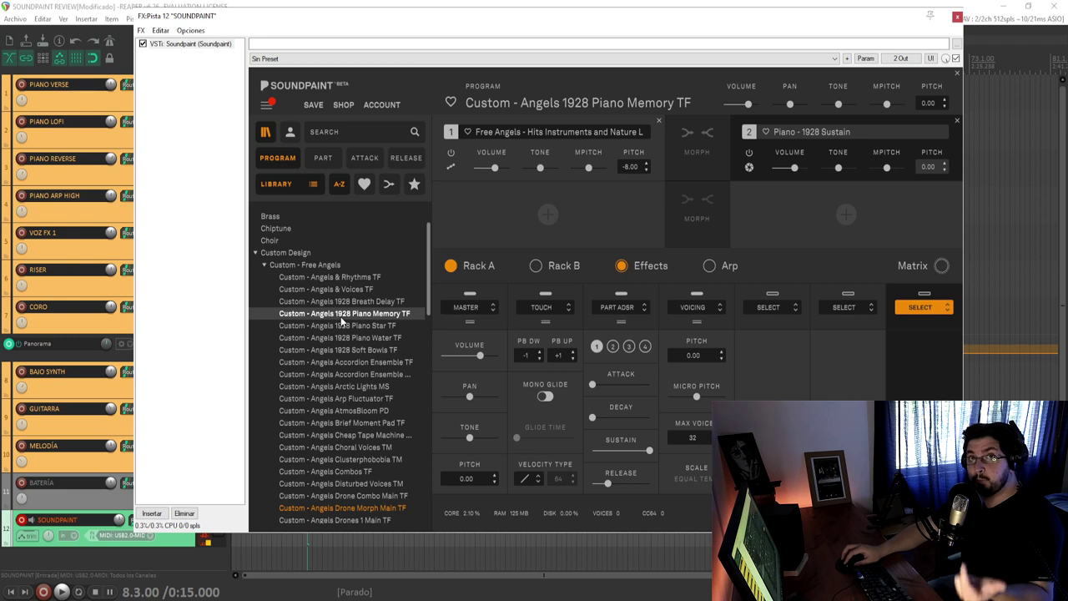
left_click(293, 277)
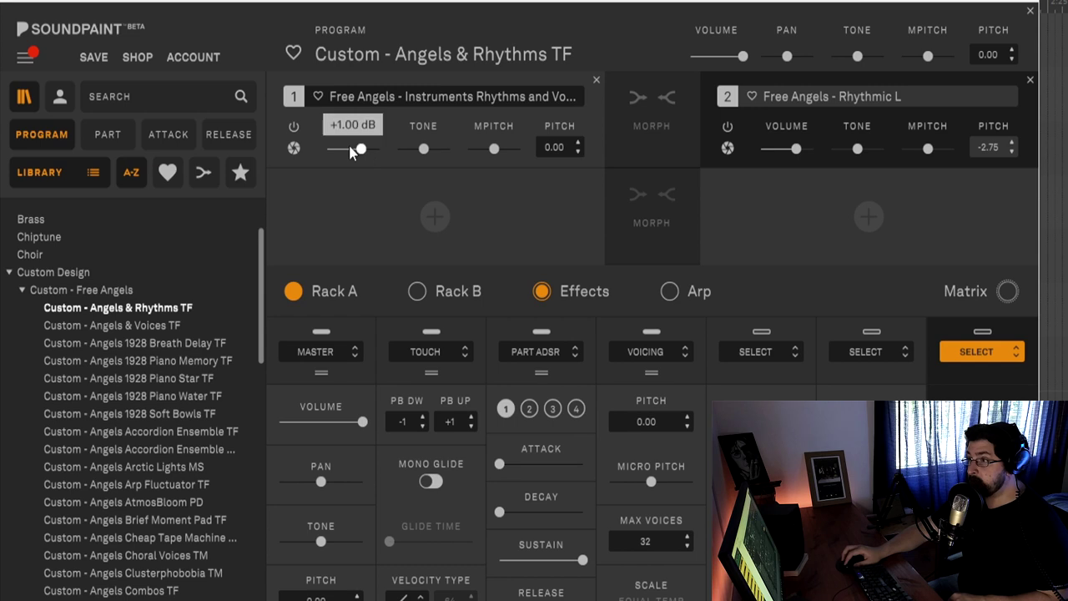
Mute and re-enable the two Free Angels parts to compare them, leaving only part 1 active
left_click(294, 127)
left_click(727, 127)
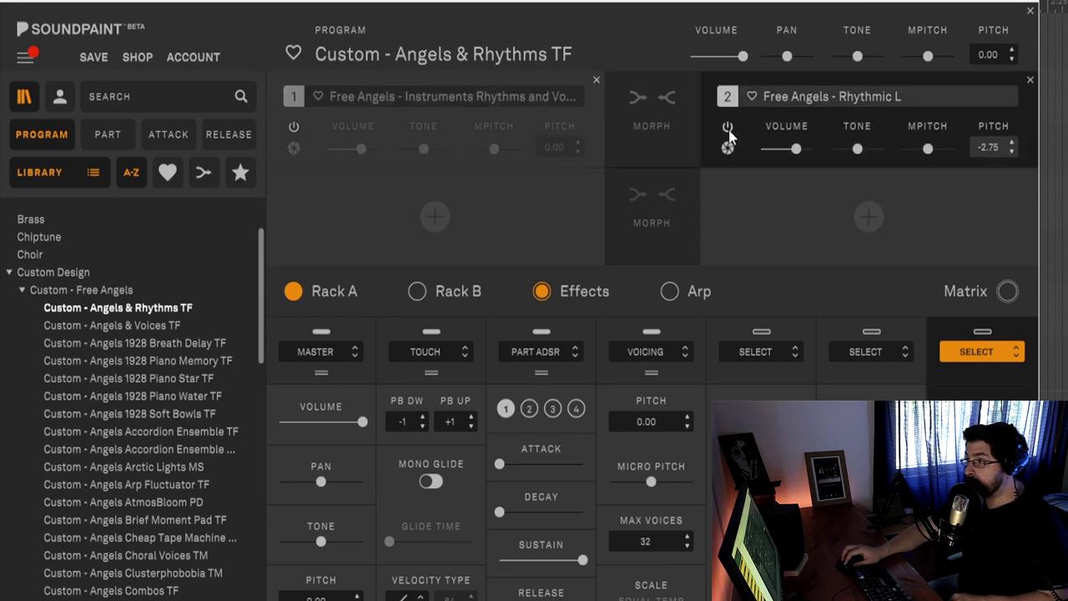
left_click(295, 126)
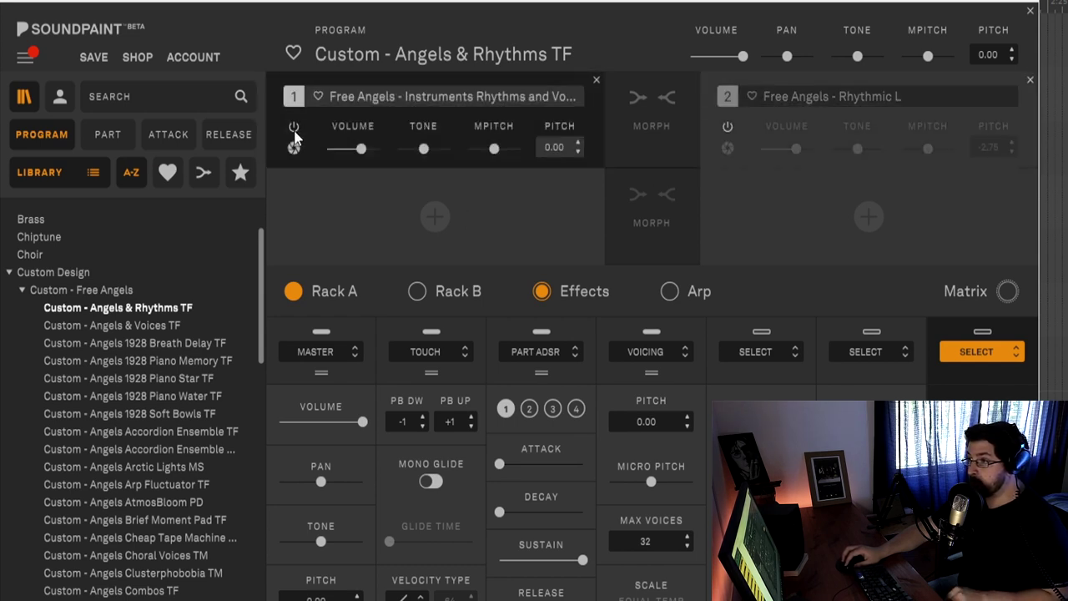
left_click(294, 128)
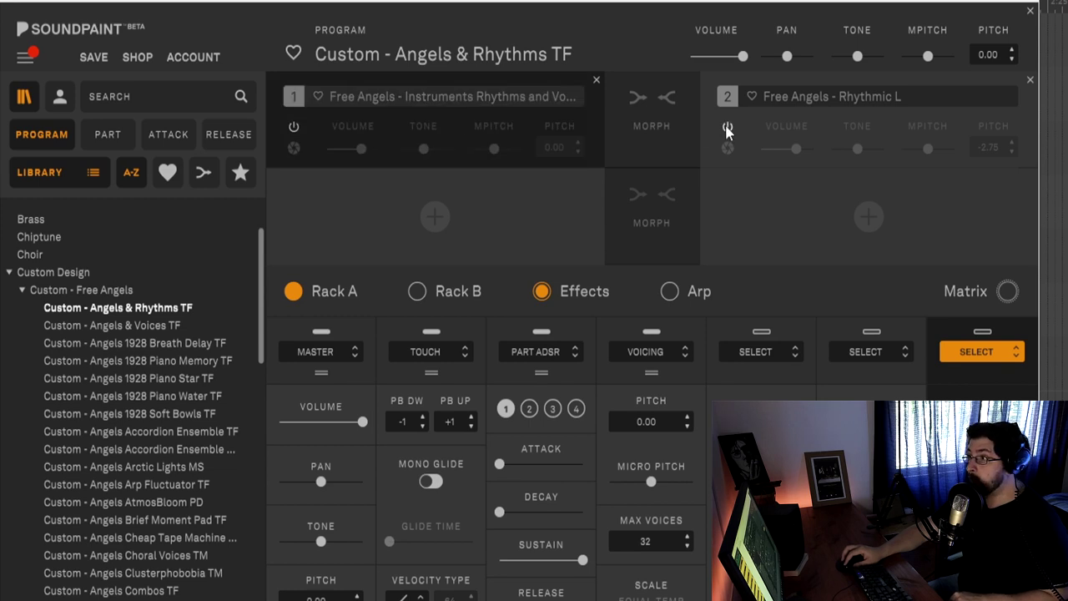
left_click(727, 127)
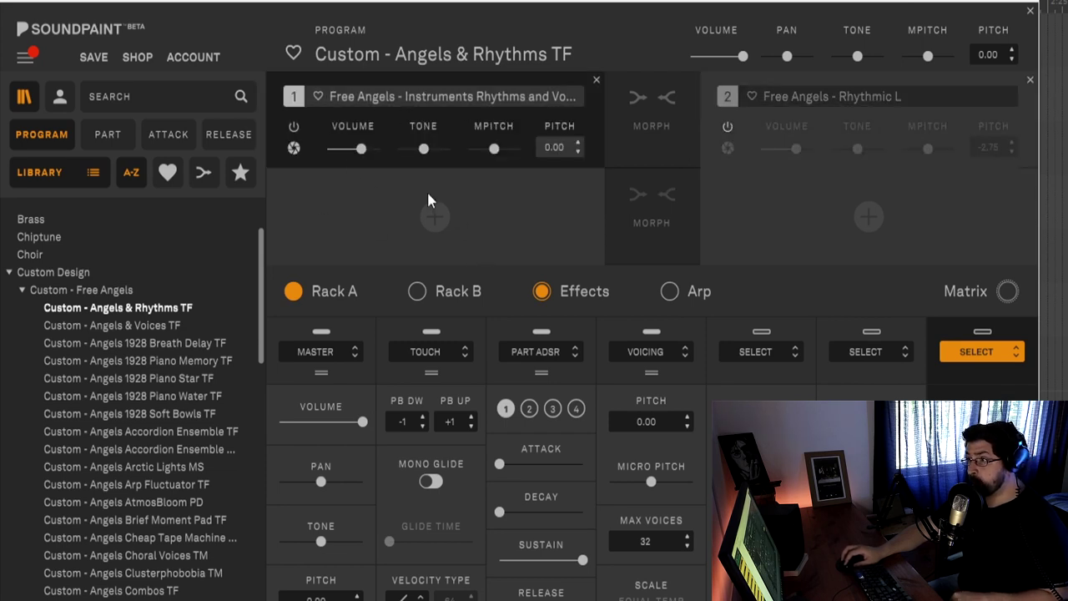
Set part 1 to One Note Stretch with note A3 assigned via MIDI, and close its options
left_click(294, 150)
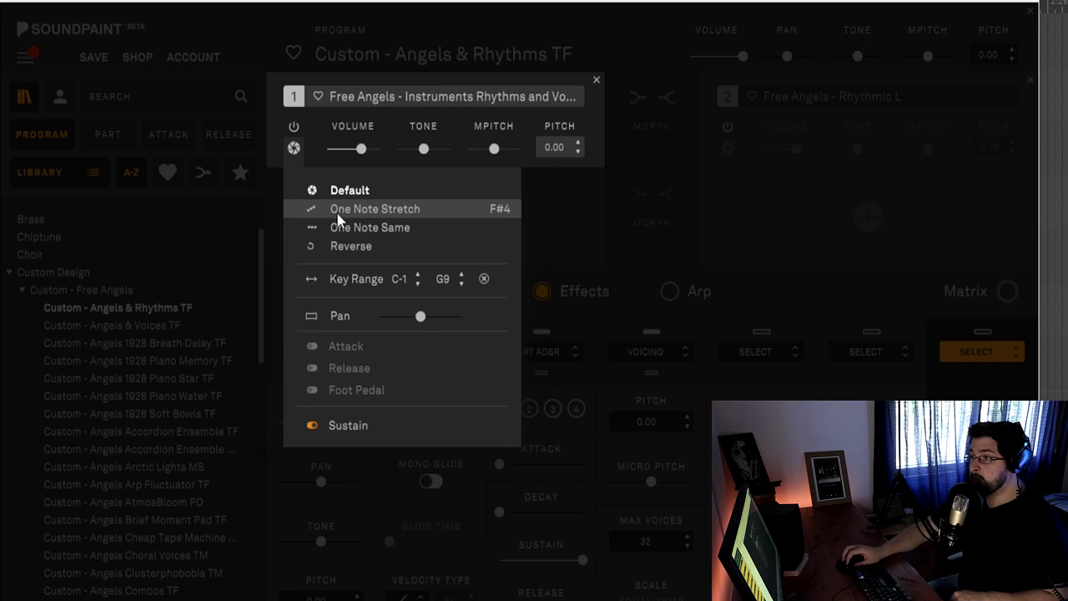
left_click(441, 210)
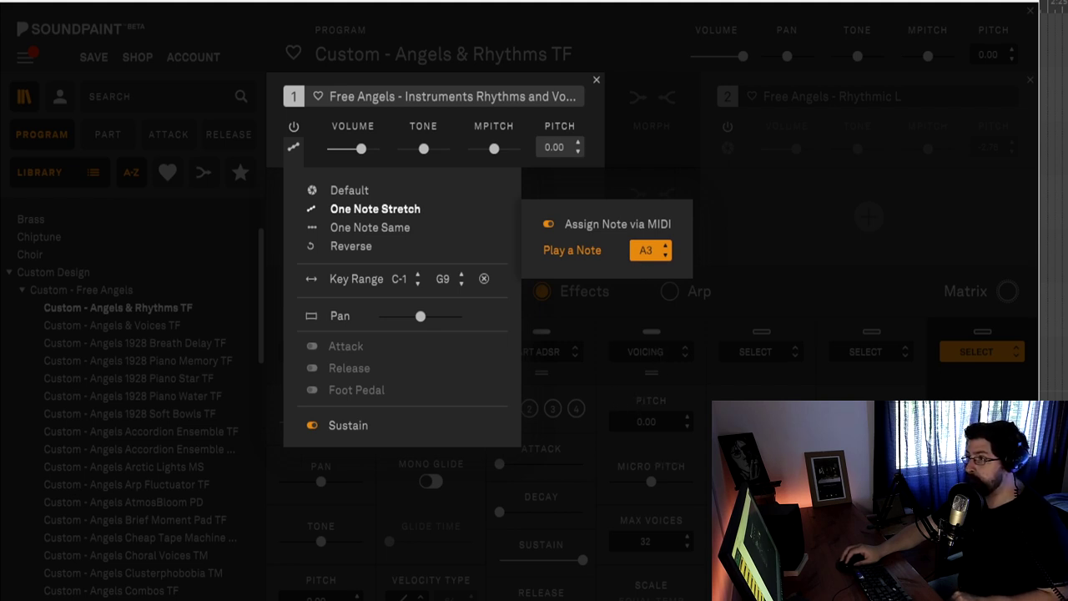
left_click(596, 81)
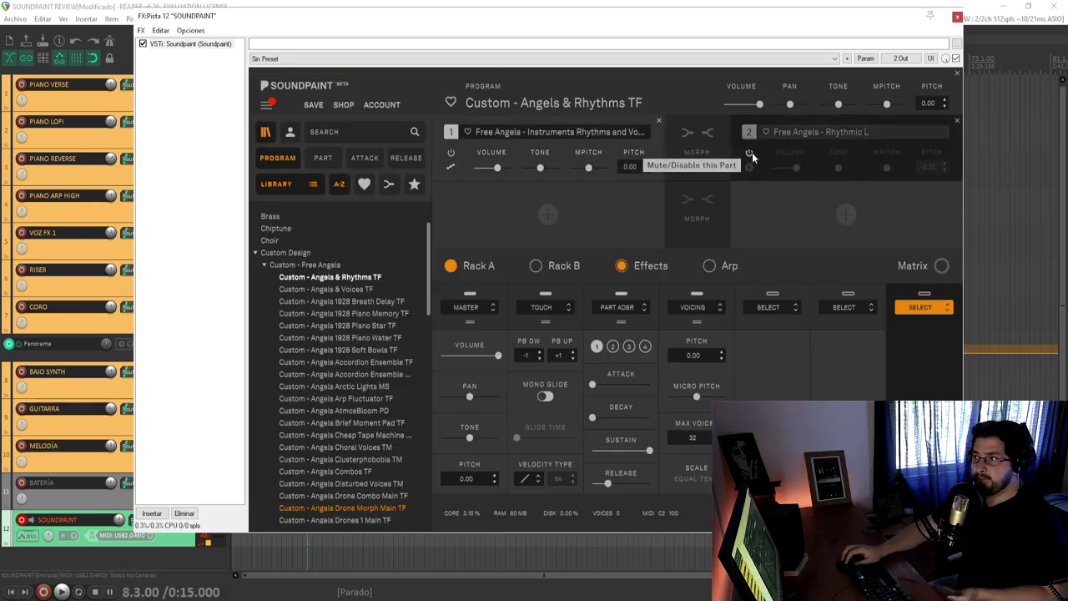
Make Free Angels - Rhythmic L the only active part and set it to One Note Stretch on note A3
left_click(750, 157)
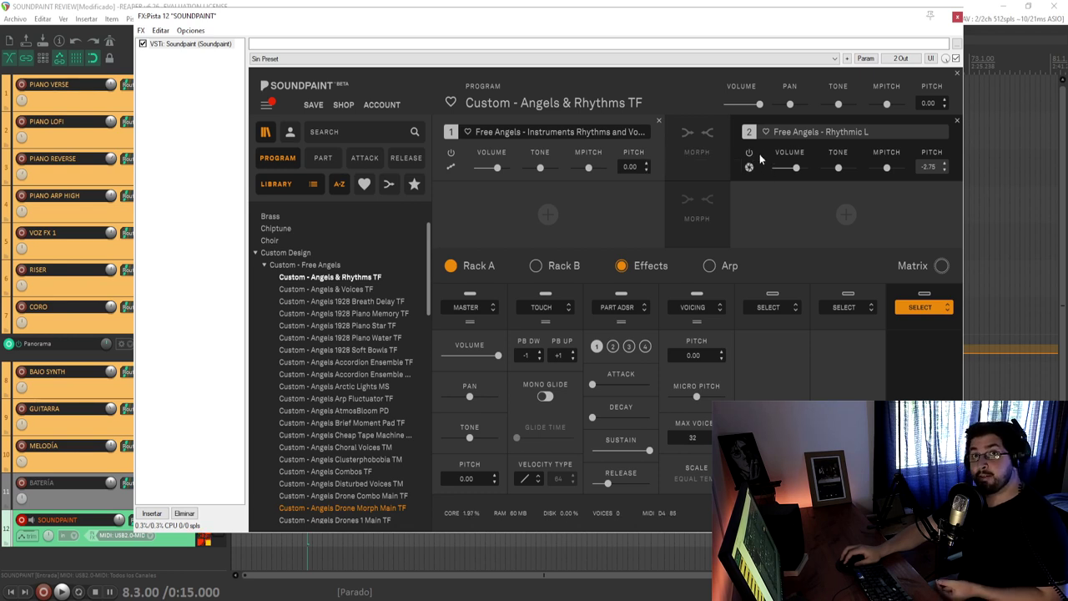
left_click(451, 153)
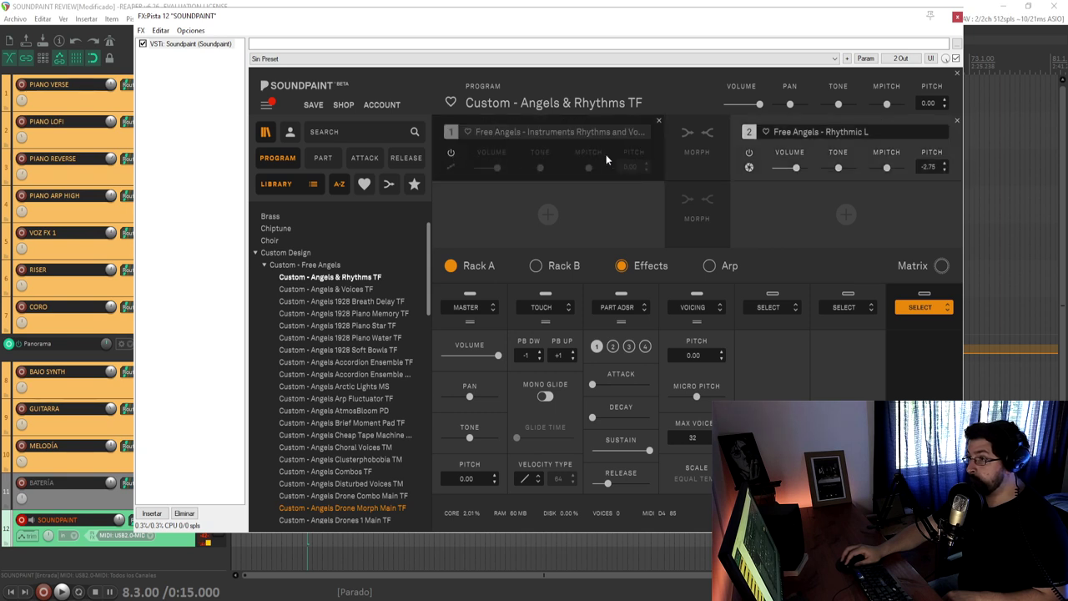
left_click(750, 169)
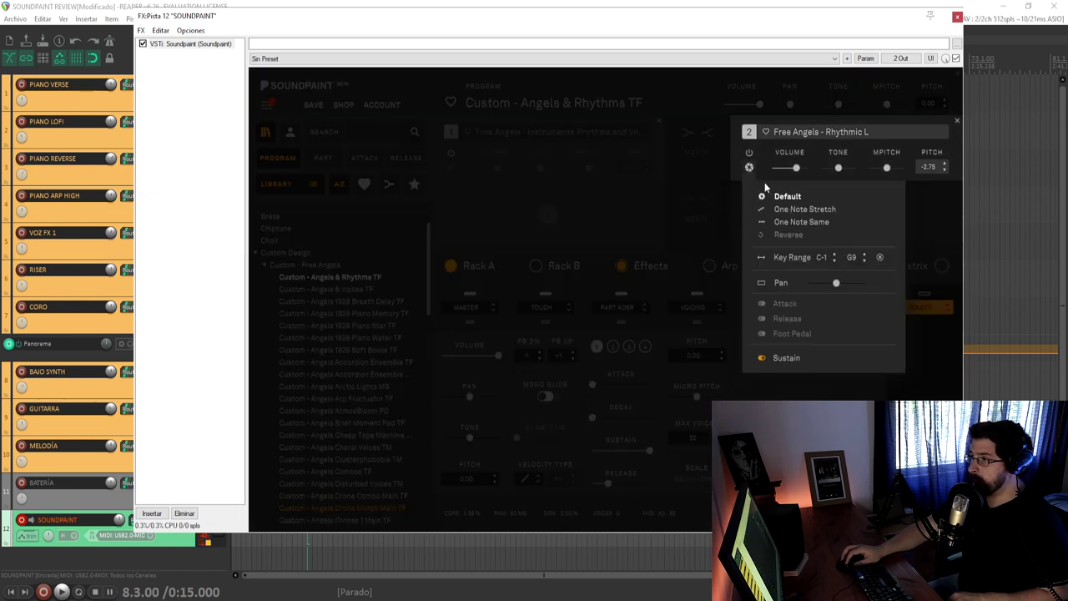
left_click(797, 210)
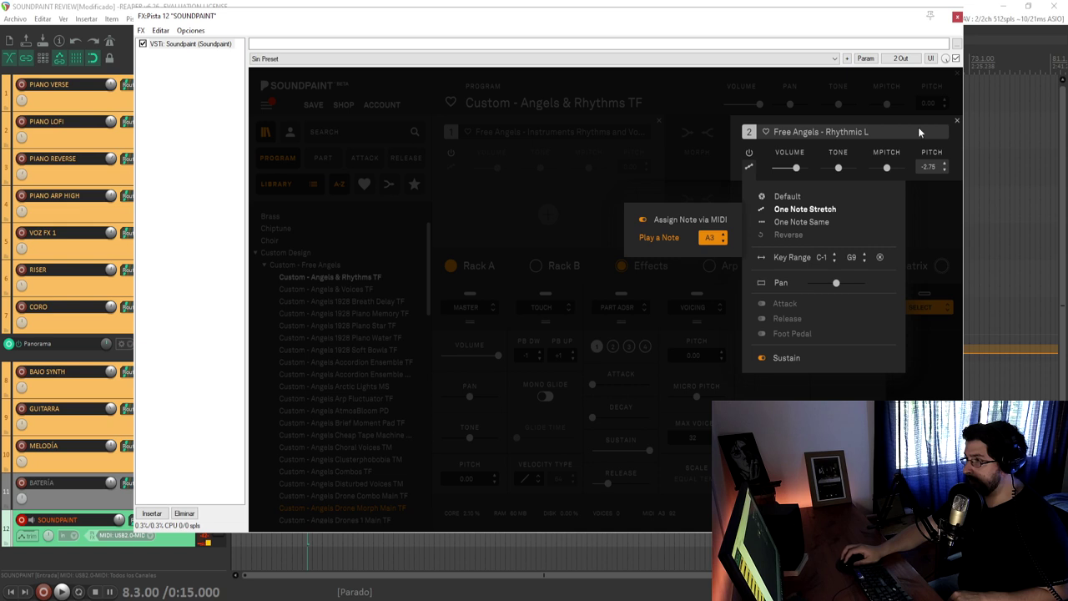
Re-enable part 1 alongside Free Angels - Rhythmic L, and hide Rack A so only the effects rack shows
left_click(681, 155)
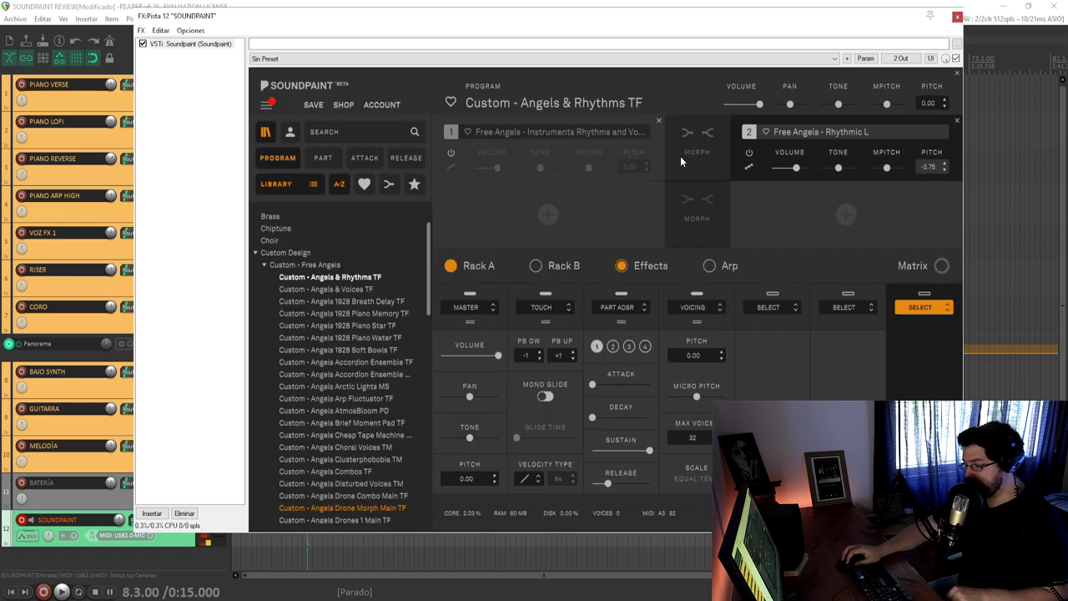
left_click(450, 153)
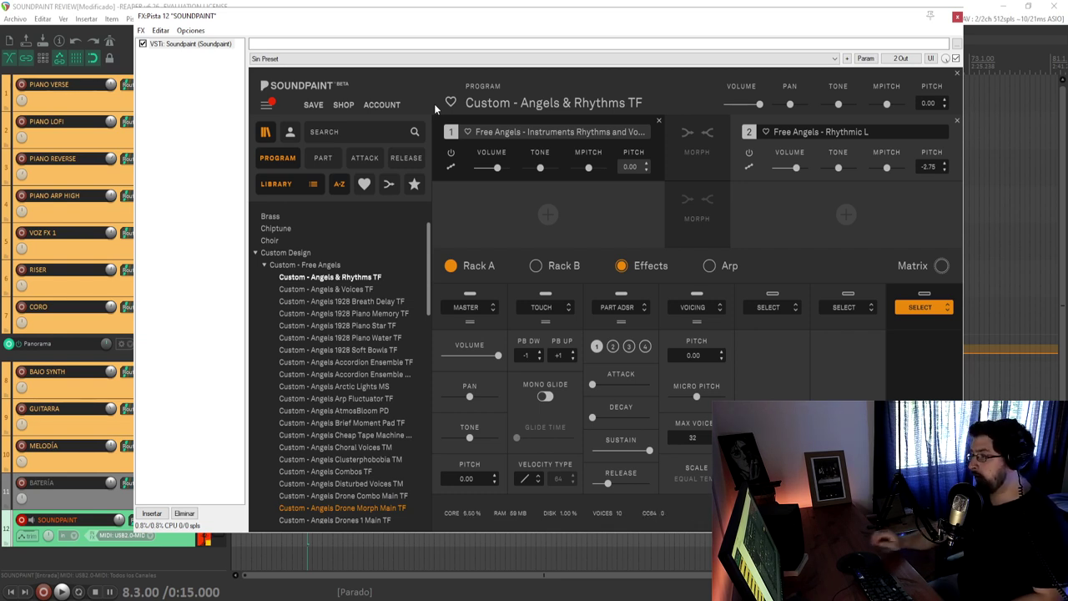
left_click(451, 265)
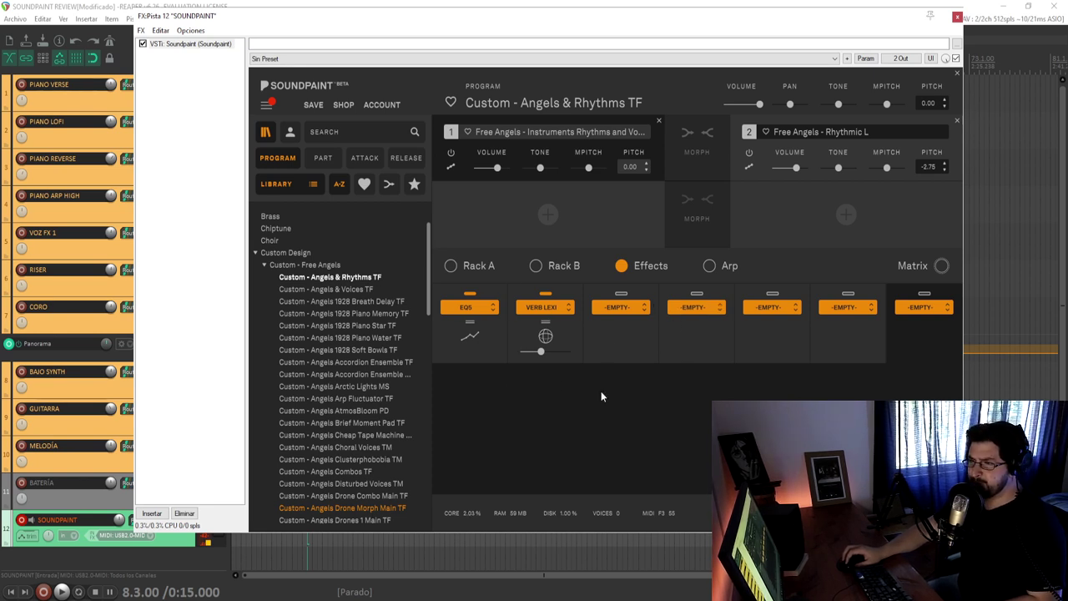
Add the Dist ANLG (Analog Distortion Models) effect to the third effects slot
left_click(621, 309)
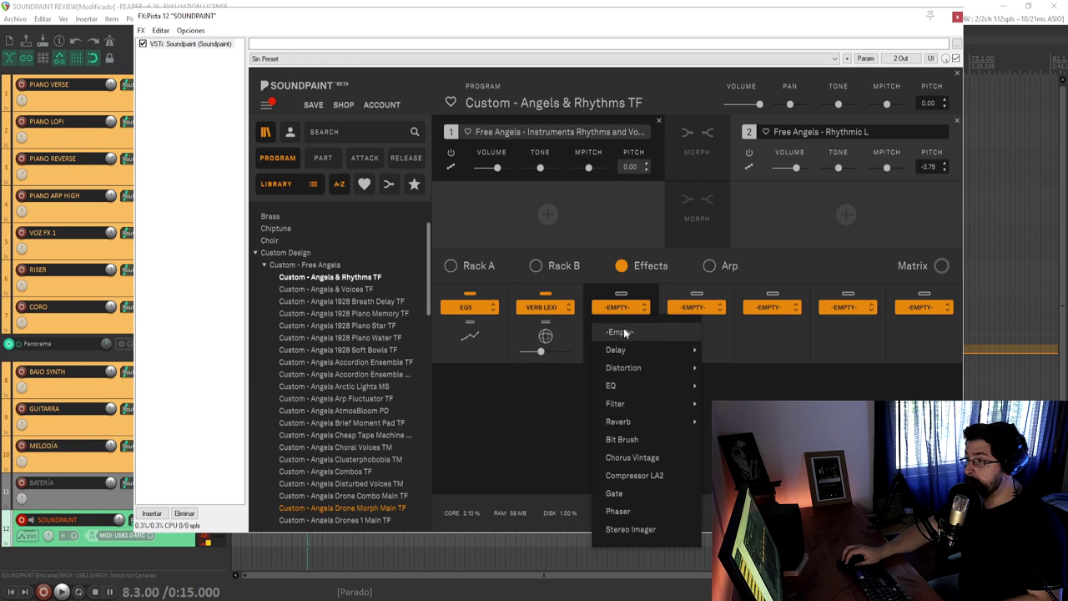
mouse_move(662, 375)
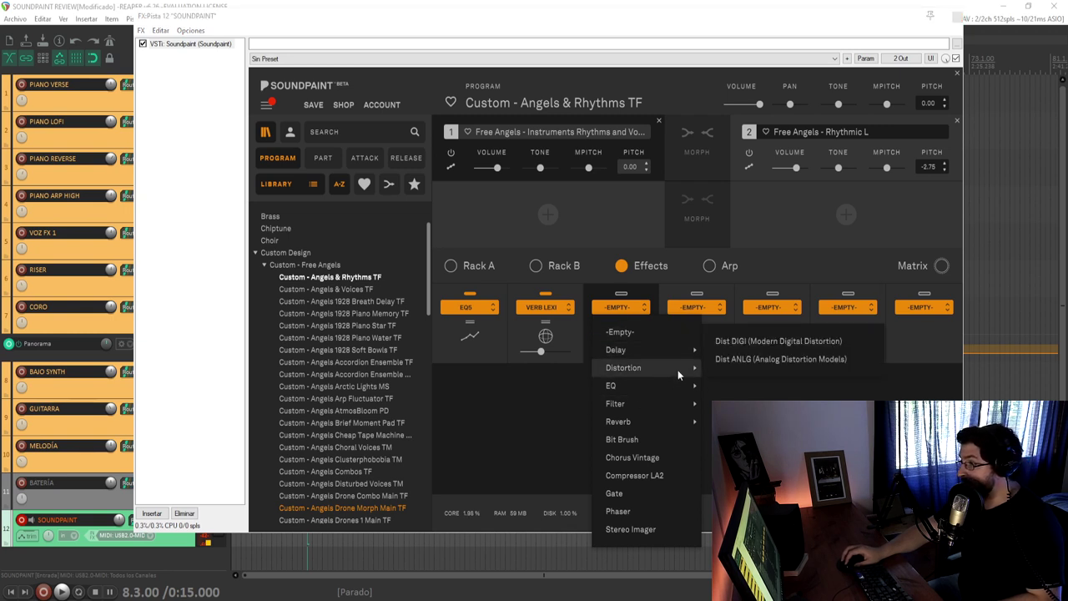
left_click(740, 360)
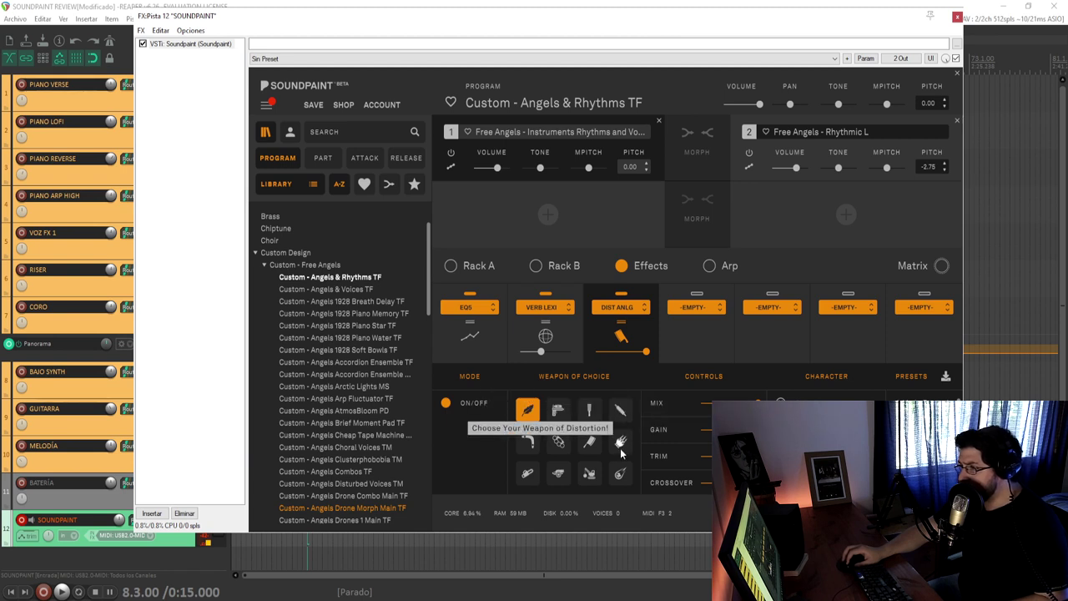
Try several distortion weapons, return to the first one, and lower the distortion's mix and gain
left_click(560, 478)
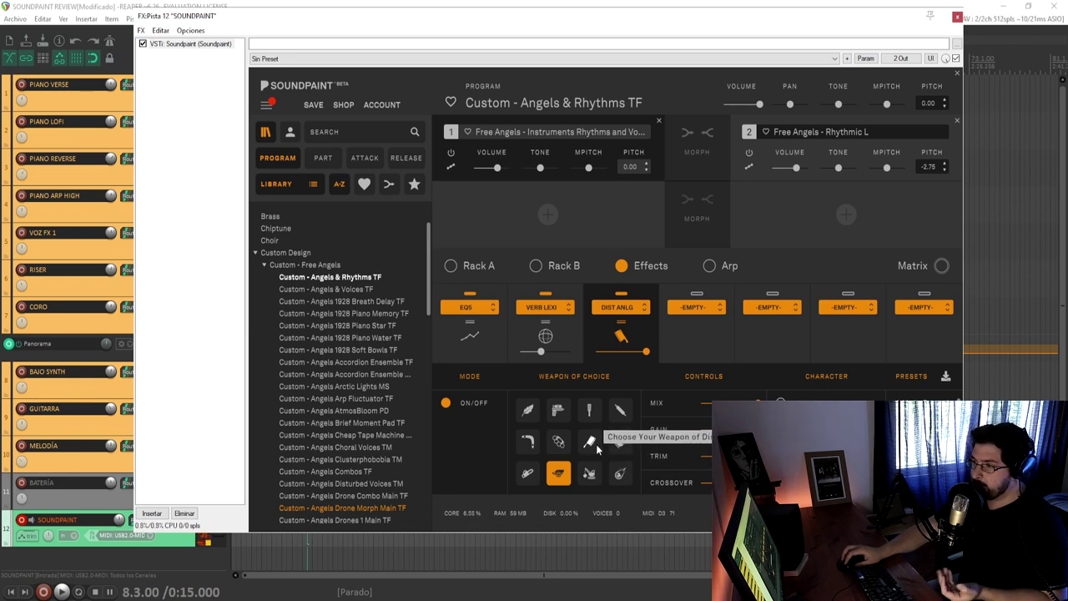
left_click(618, 475)
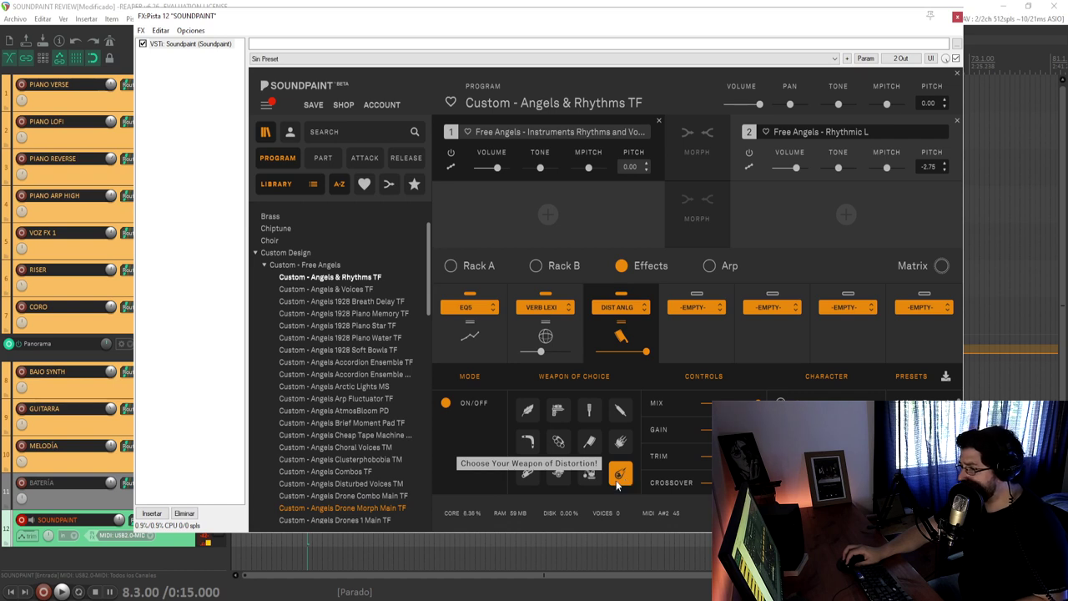
left_click(536, 413)
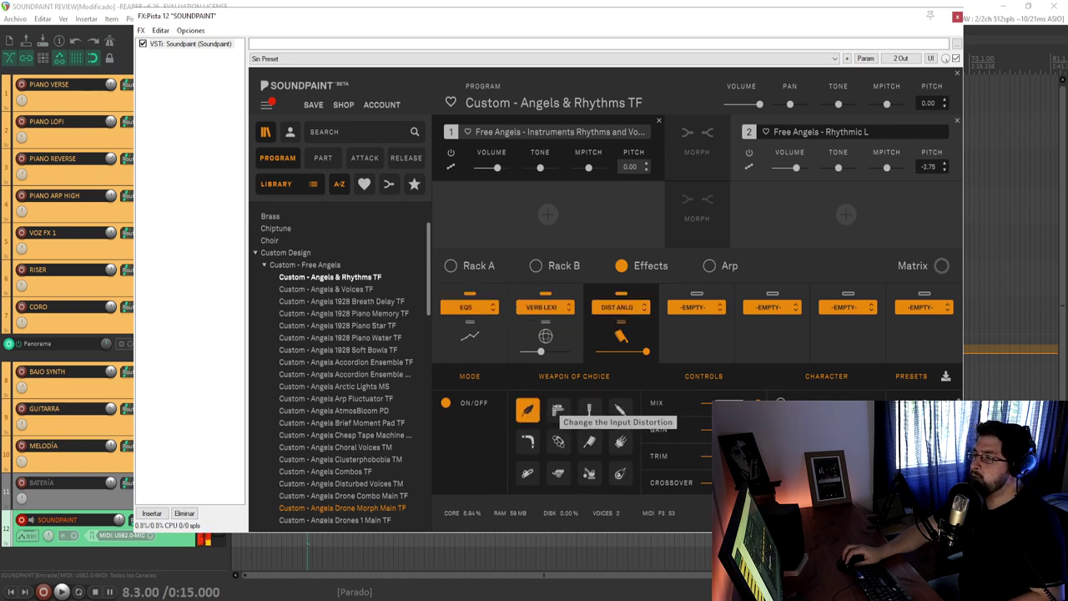
left_click_drag(758, 404, 734, 434)
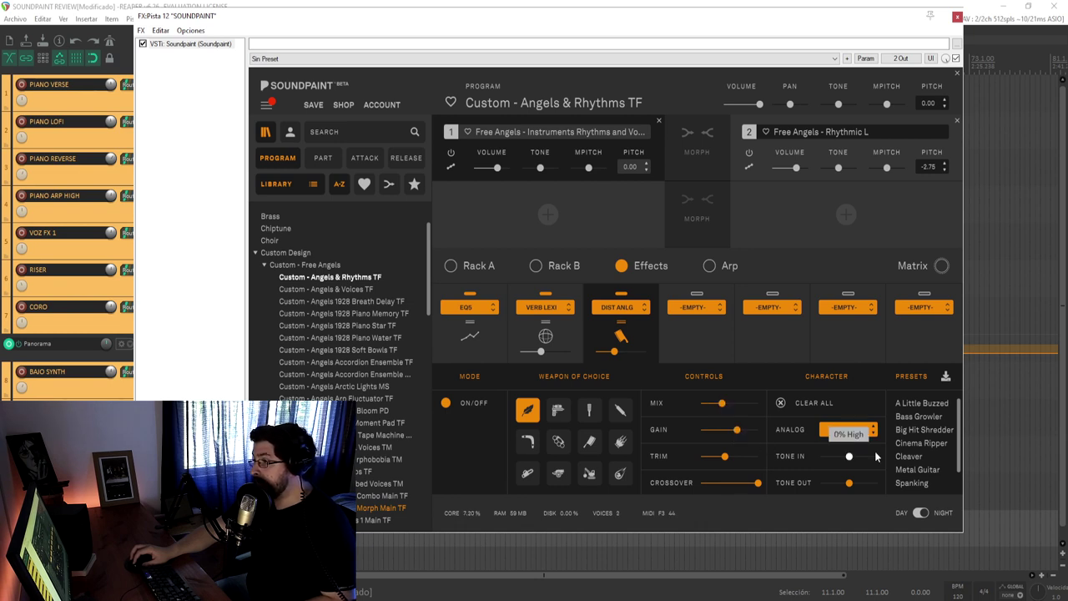
Load the Metal Guitar distortion preset and slightly lower the program volume
scroll(911, 440, "down", 1)
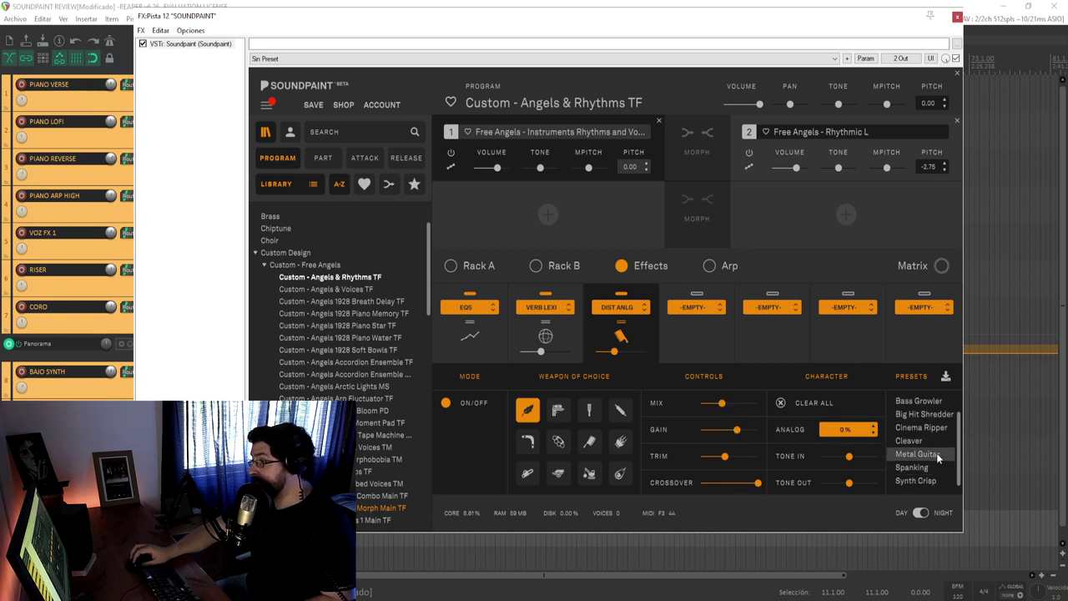
left_click(933, 456)
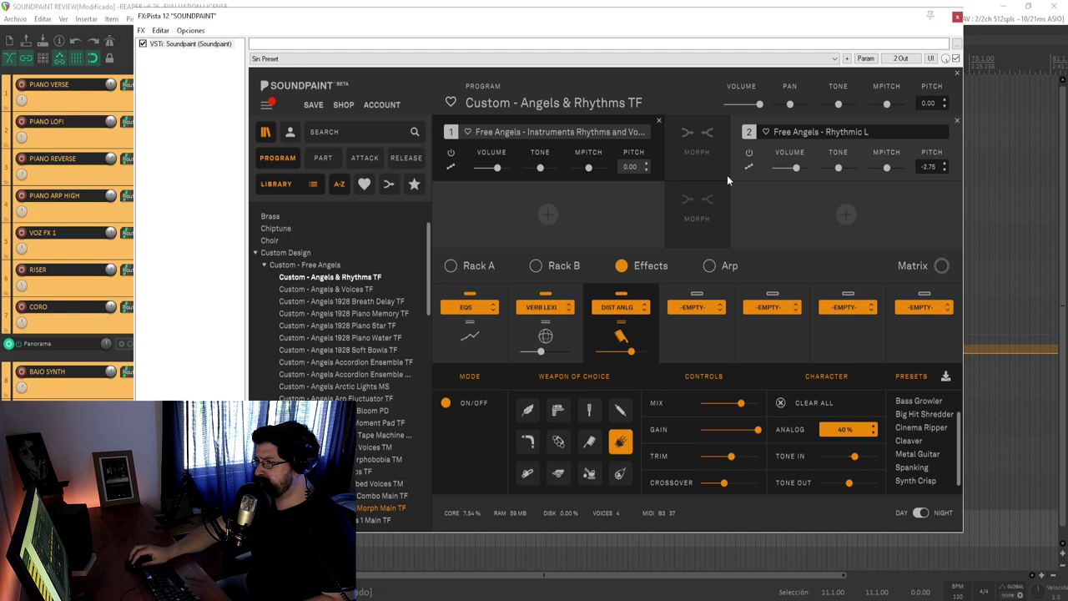
left_click_drag(760, 104, 751, 107)
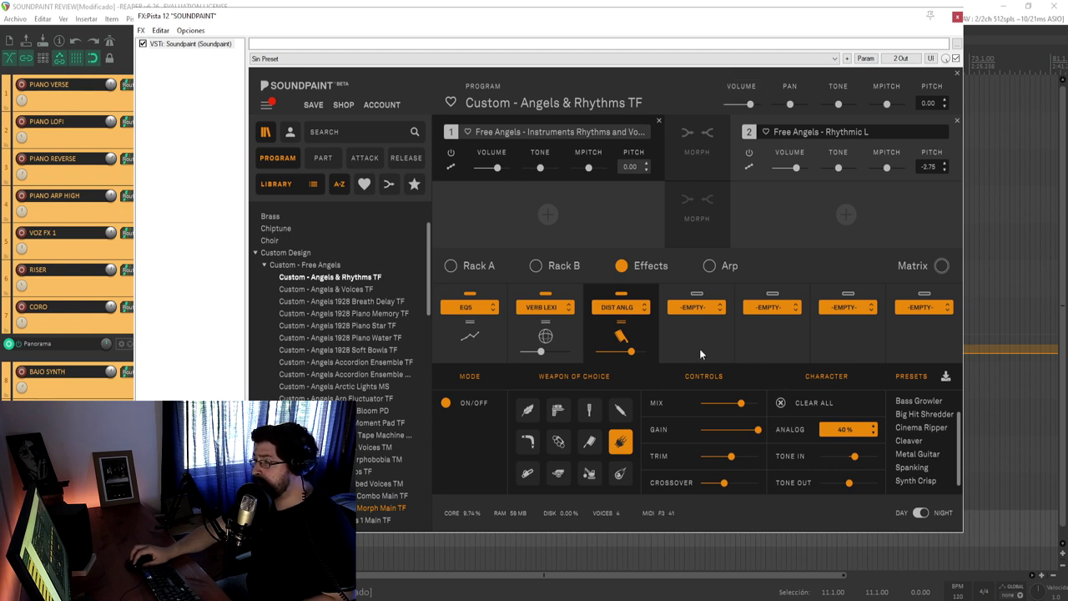
Add Delay RAIN (Random Drop Delay) to the fourth effects slot and raise its mix
left_click(704, 309)
mouse_move(709, 350)
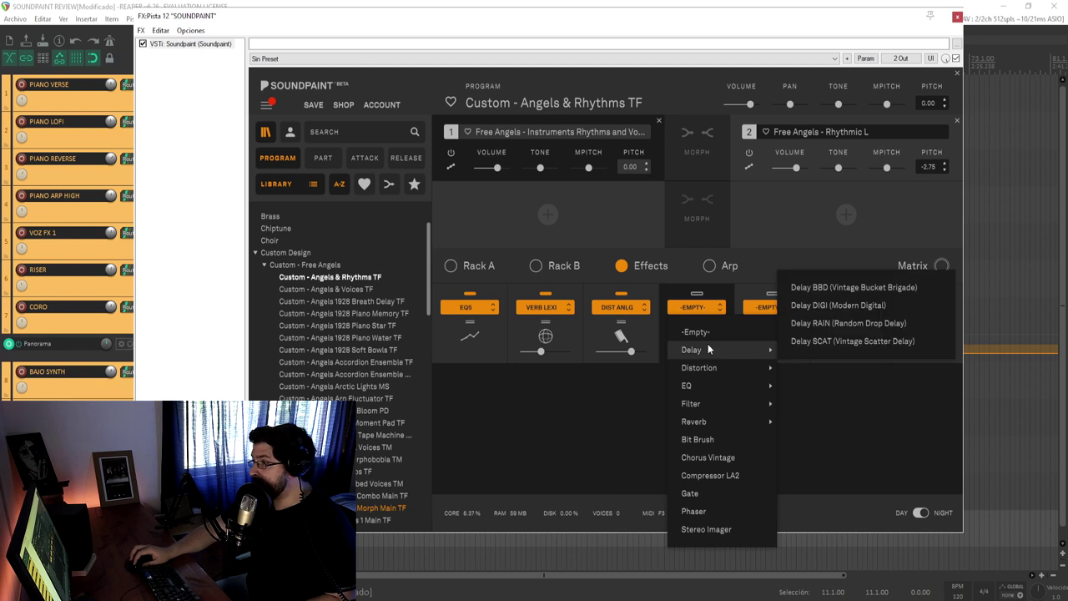
left_click(826, 325)
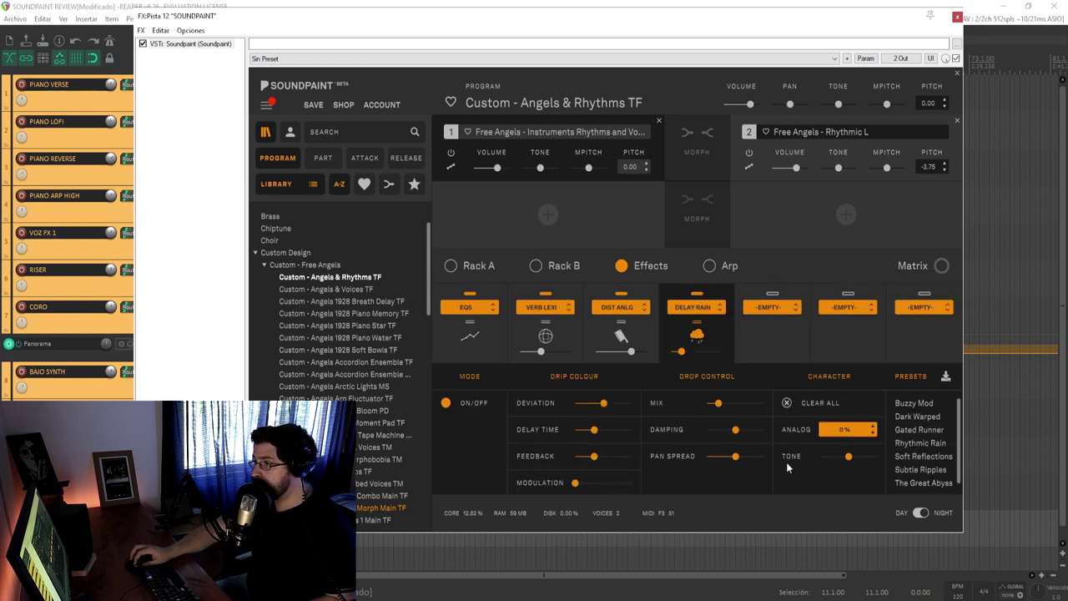
left_click_drag(682, 353, 706, 356)
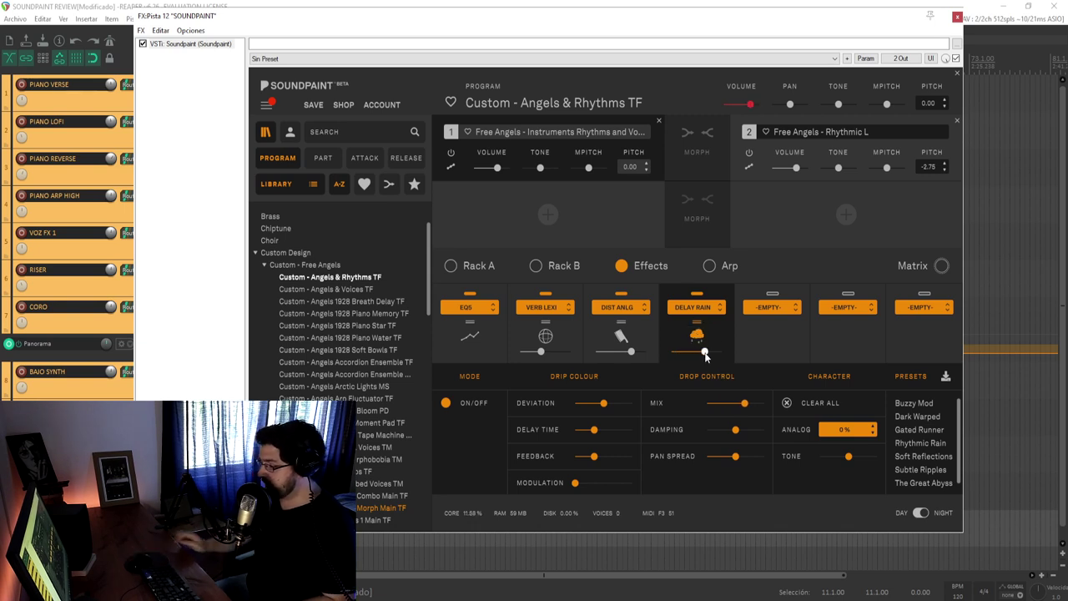
mouse_move(705, 354)
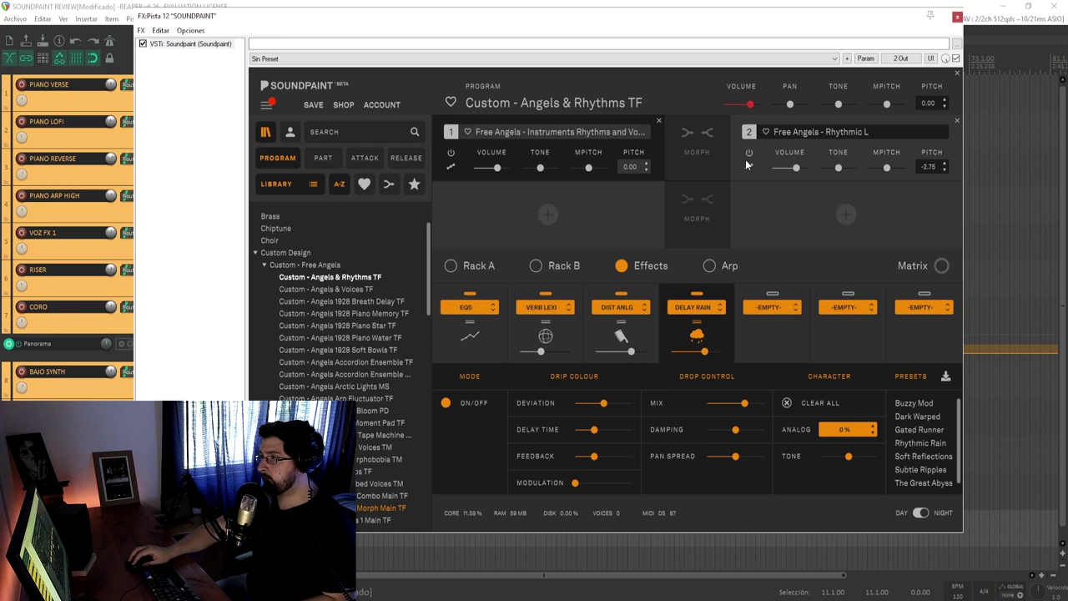
Replace the fourth slot's delay with Chorus Vintage, set its mix to 30% wet, and try the 80s Guitar preset
mouse_move(750, 104)
left_mouse_down()
mouse_move(740, 106)
mouse_move(752, 105)
left_mouse_up()
left_click(719, 308)
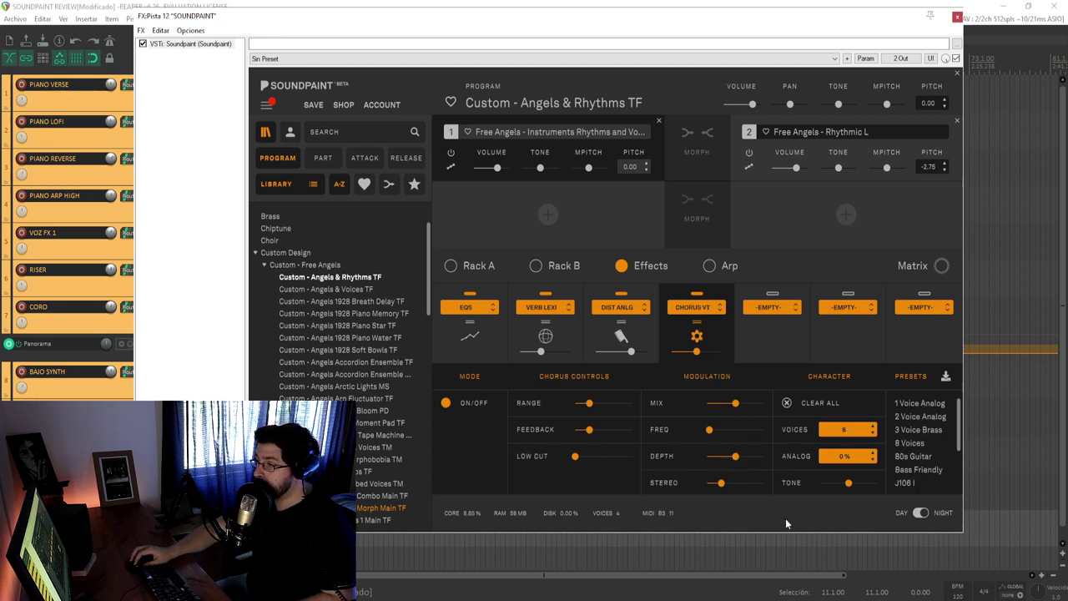
left_click_drag(736, 403, 726, 408)
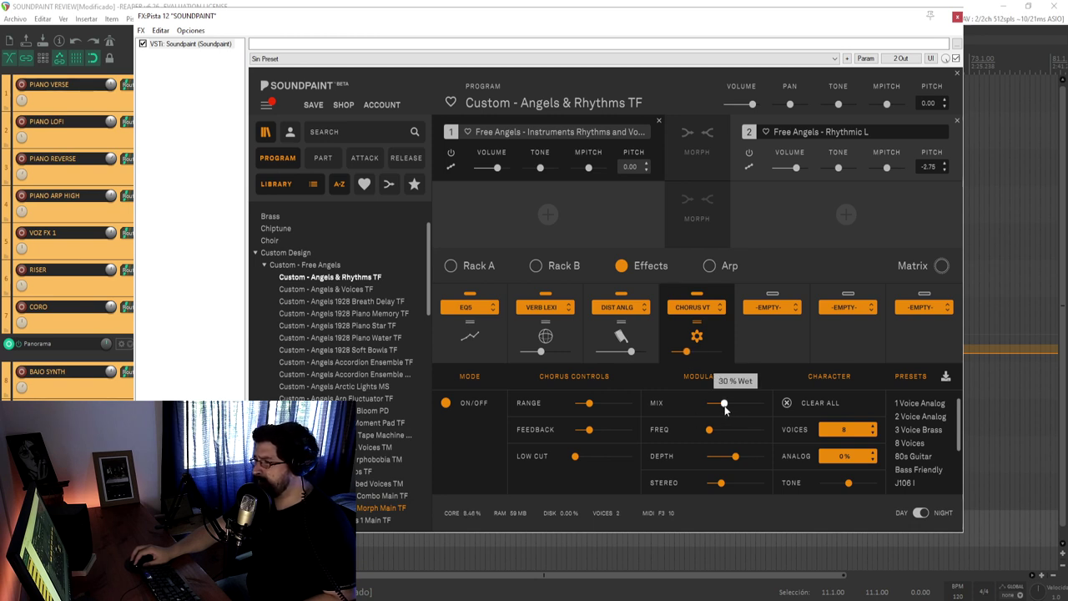
left_click(914, 455)
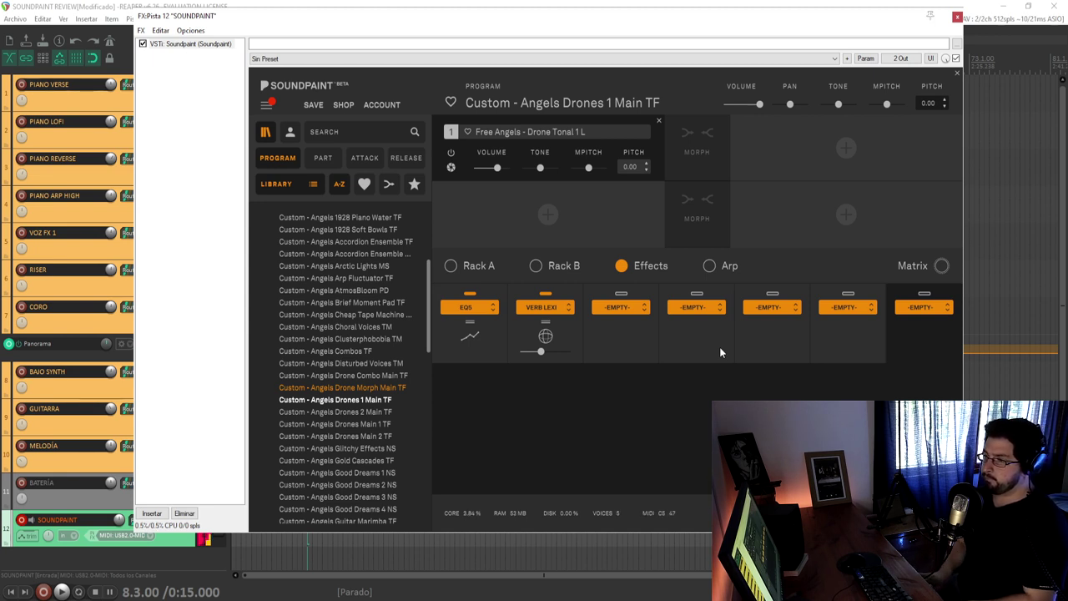
Audition the Free Angels programs from Custom - Angels Drones 1 Main TF down to Custom - Angels Guitar Marimba TF
key("Down")
key("Down")
key("Down")
key("Down")
key("Down")
key("Down")
key("Down")
key("Down")
key("Down")
key("Down")
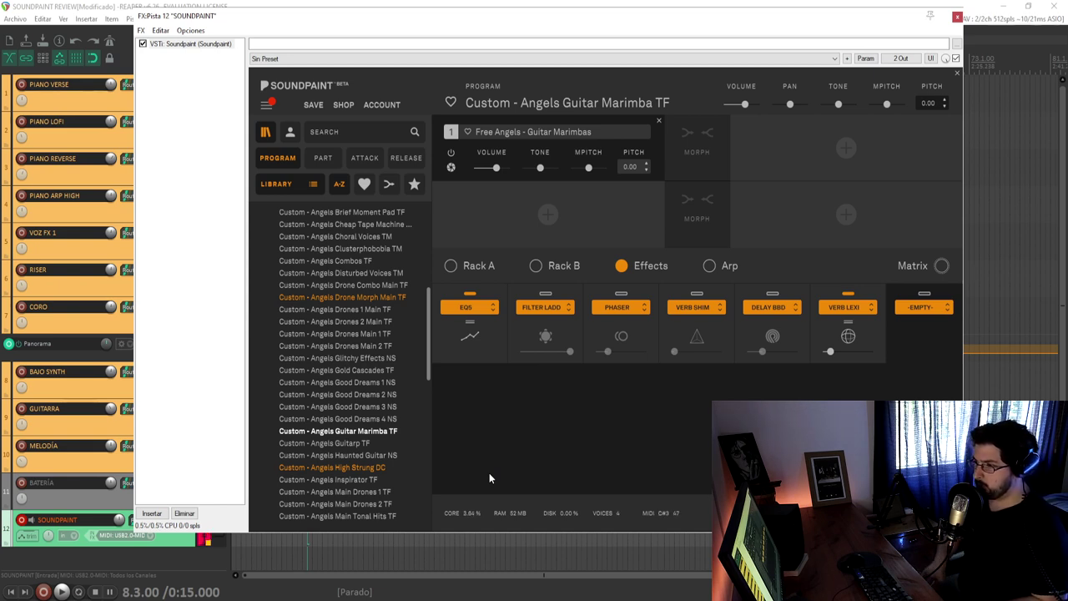
Load Custom - Angels Main Drones 1 TF, and then audition Custom - Angels Mystical Risers PD from the Free Angels list
left_click(370, 493)
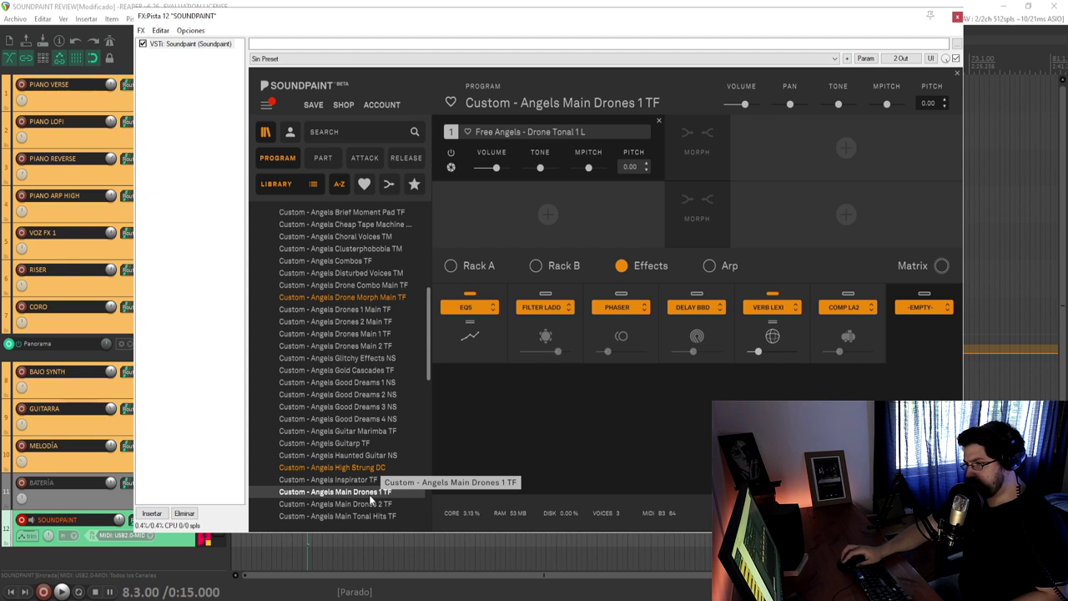
scroll(371, 497, "down", 3)
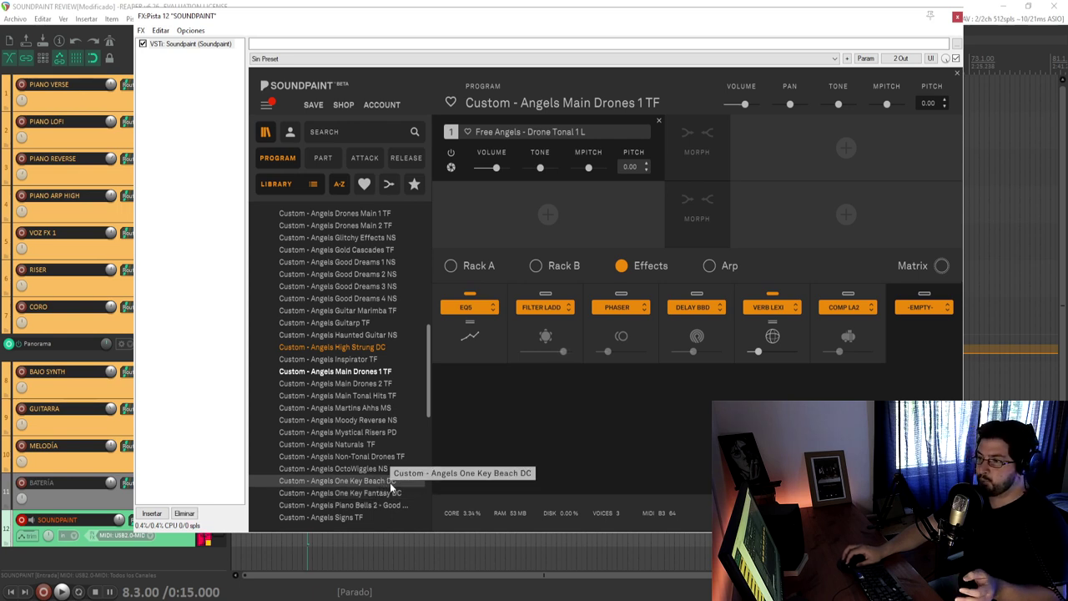
scroll(361, 455, "down", 2)
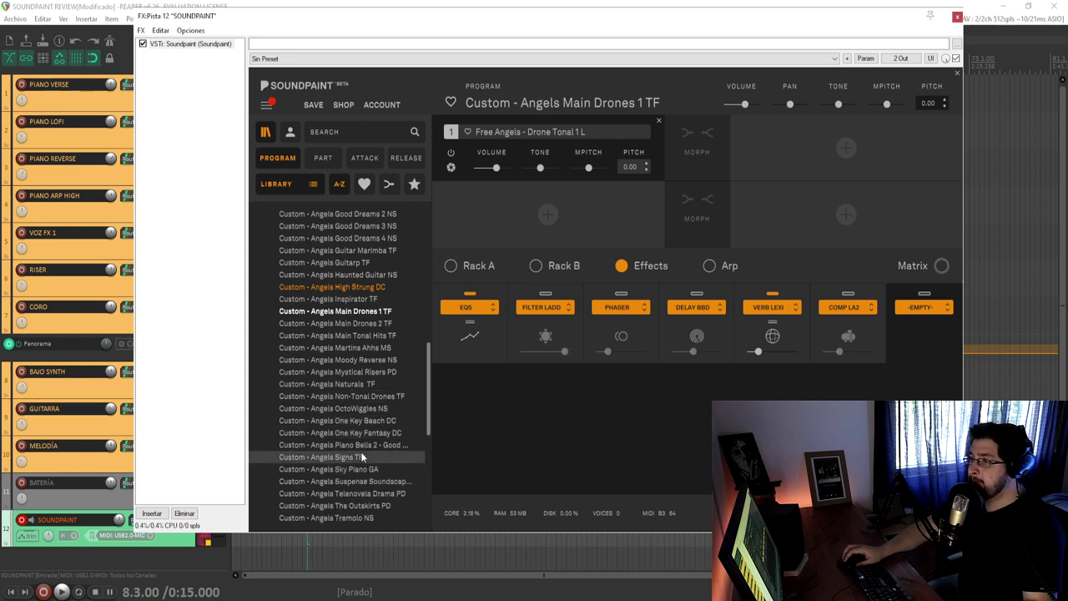
scroll(360, 454, "down", 1)
left_click(365, 341)
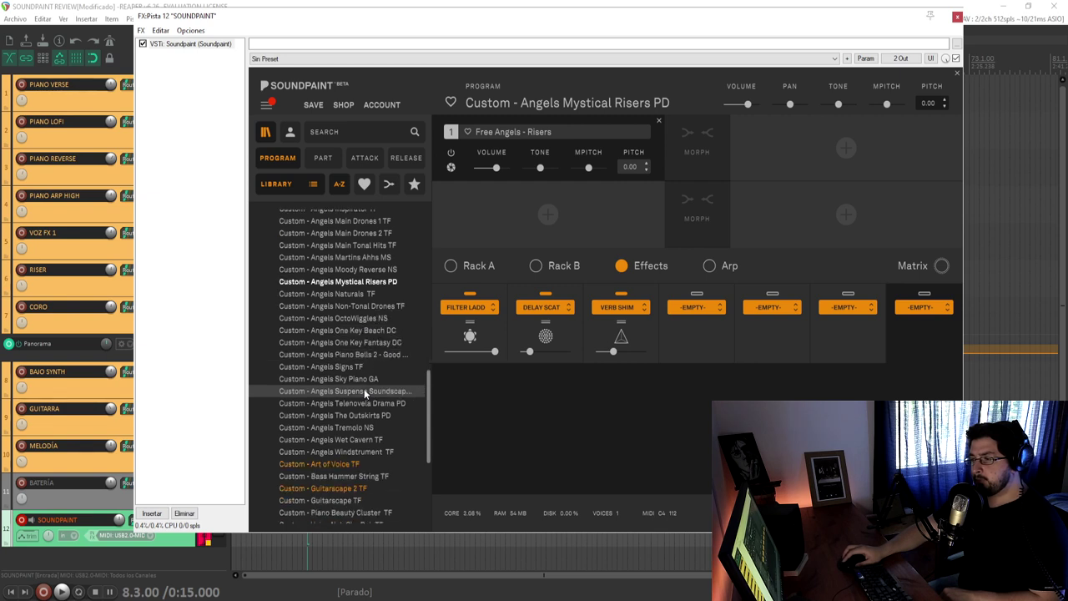
Load Custom - Art of Voice TF and sweep the morph between its two parts from 0 to 100
scroll(364, 389, "down", 3)
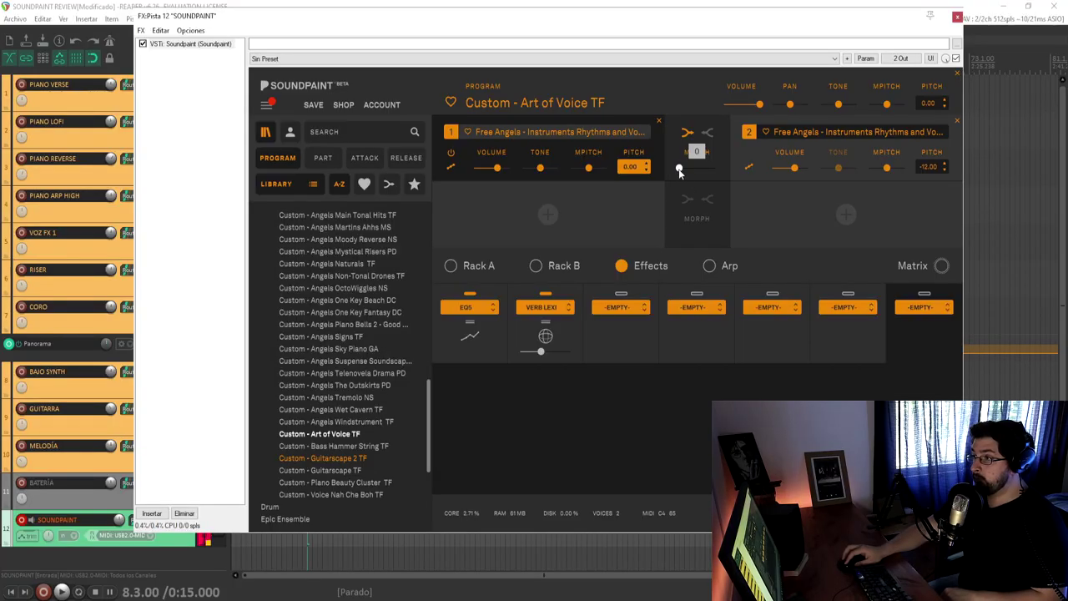
left_click_drag(680, 170, 700, 171)
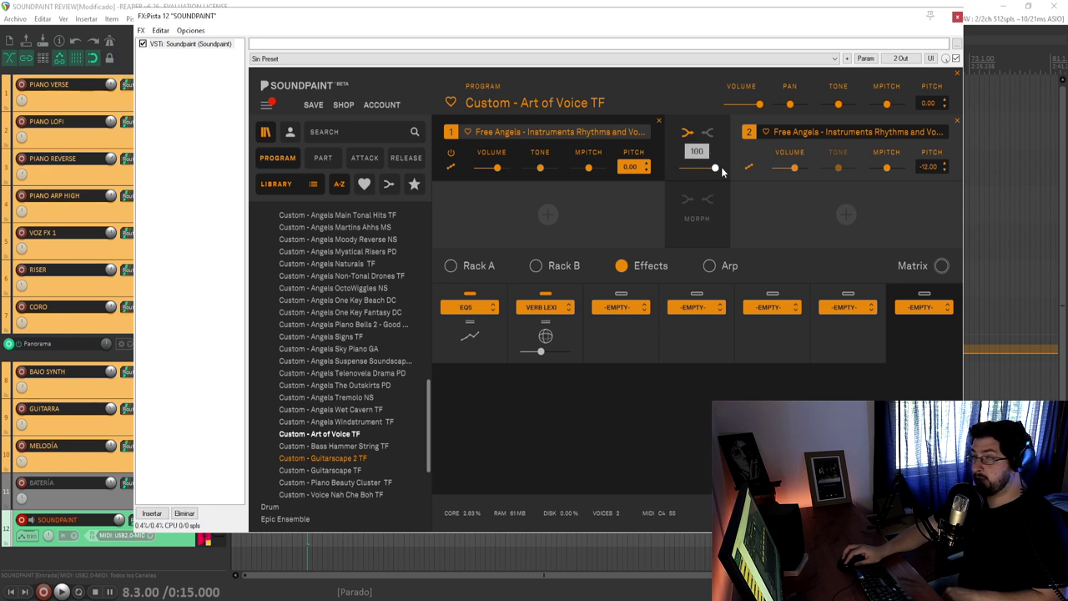
mouse_move(722, 168)
left_mouse_down()
mouse_move(657, 171)
mouse_move(716, 168)
left_mouse_up()
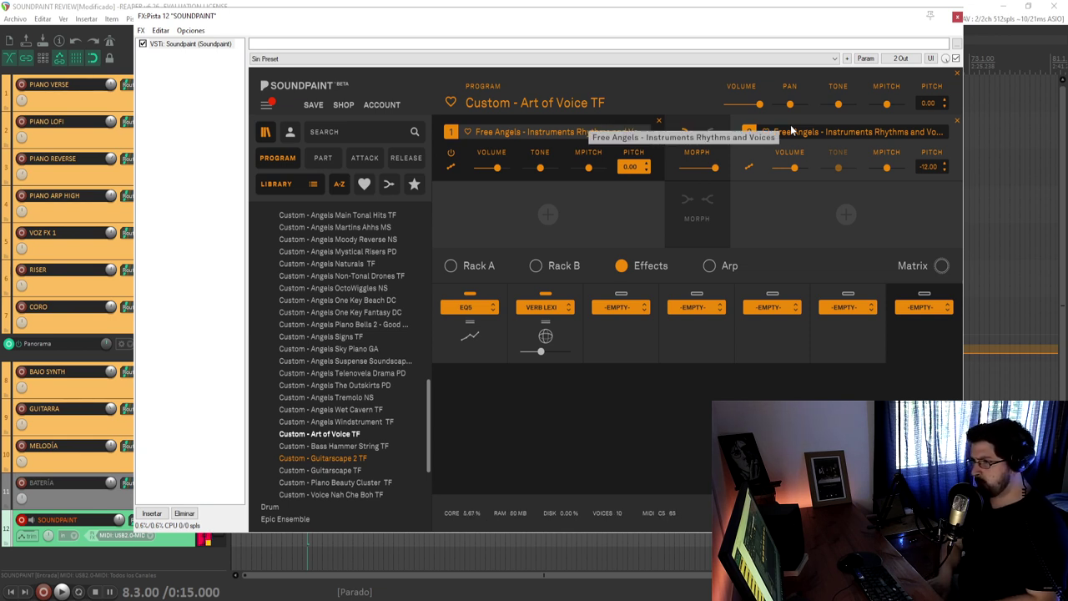
Audition the programs following Art of Voice, down to Custom - Piano Beauty Cluster TF
key("Down")
key("Down")
key("Down")
key("Down")
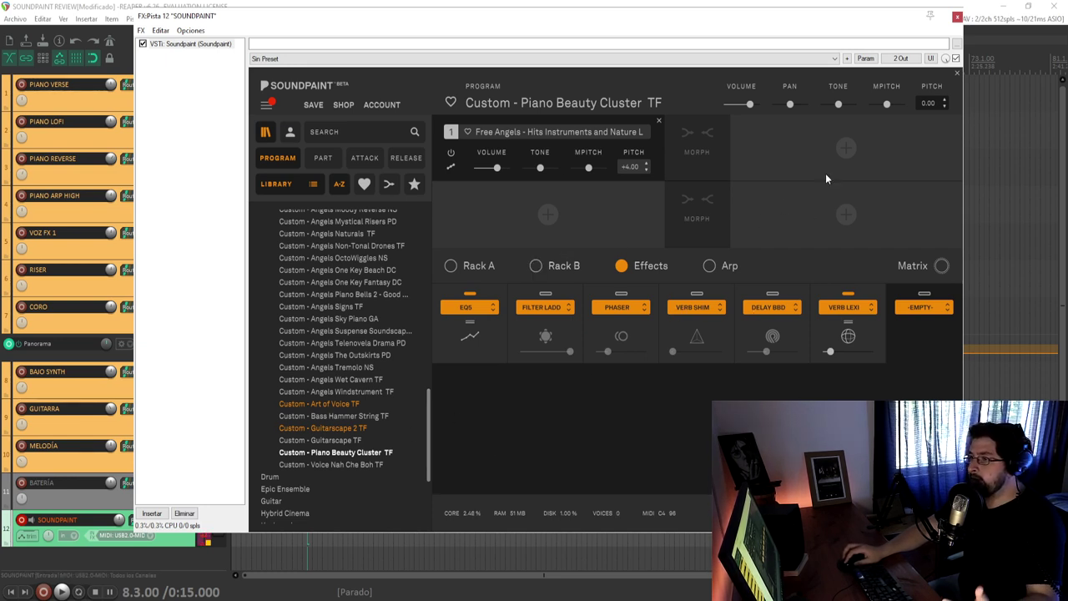
Close the Soundpaint plugin window and place the edit cursor at bar 11, where the PIANO REVERSE clips start
left_click(958, 17)
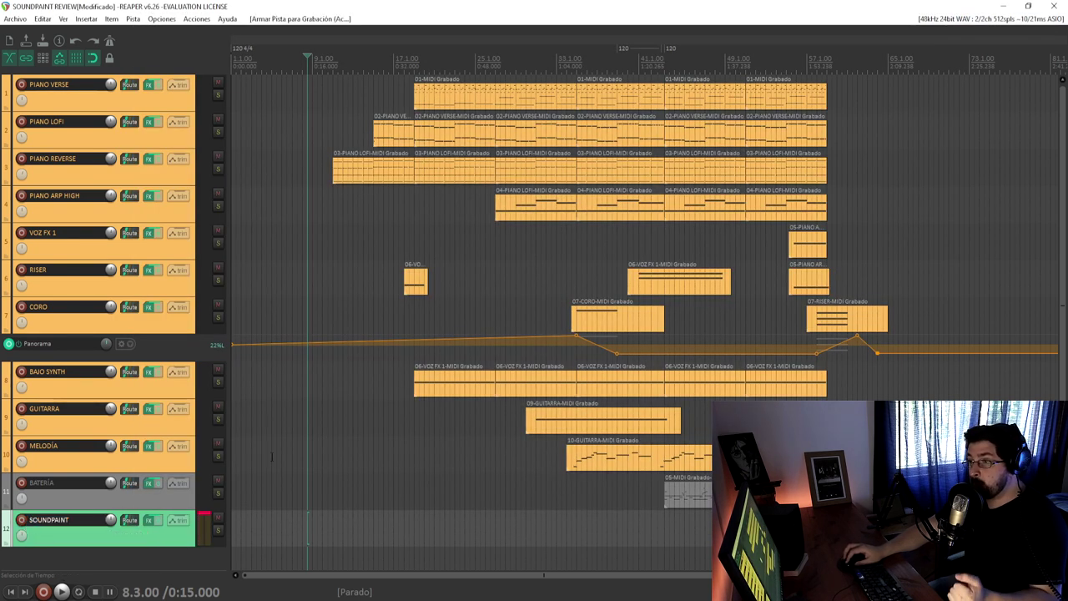
left_click(338, 455)
left_click(333, 455)
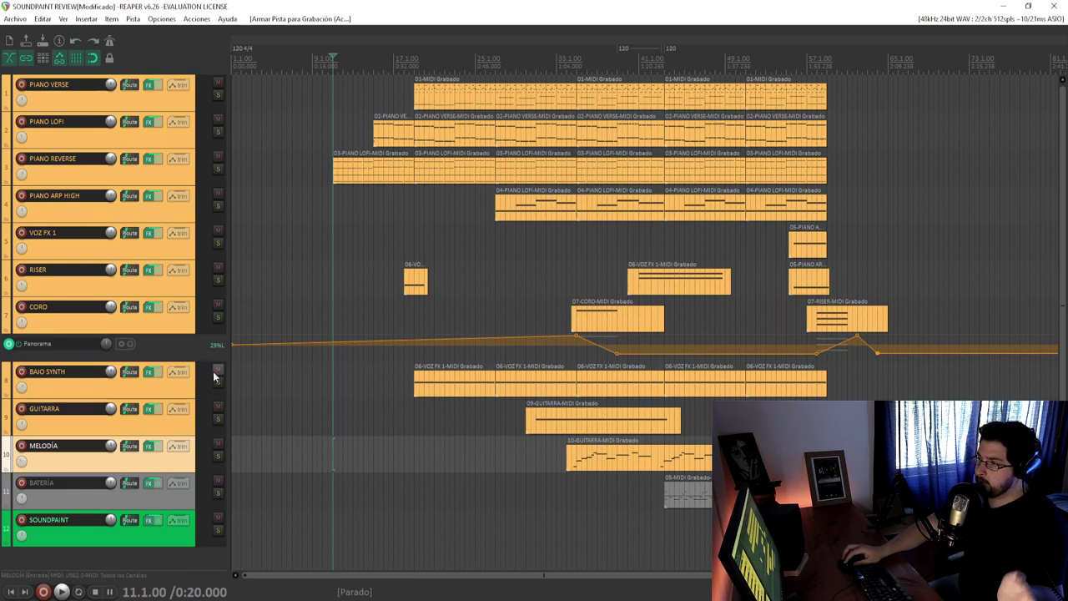
View the MT-PowerDrumKit instrument on the BATERÍA track, and close its windows again
left_click(136, 502)
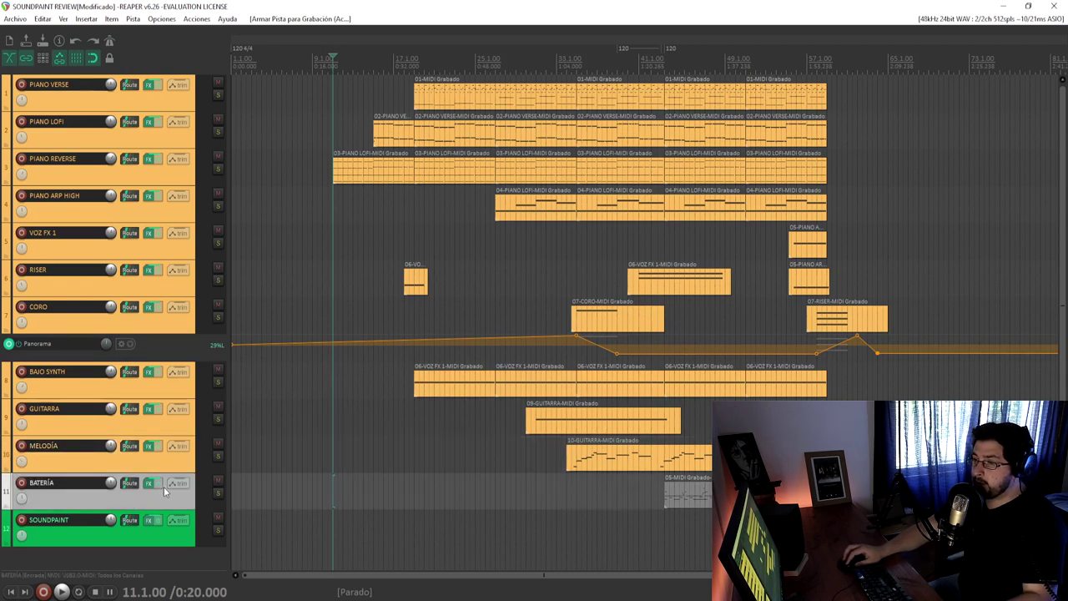
left_click(148, 484)
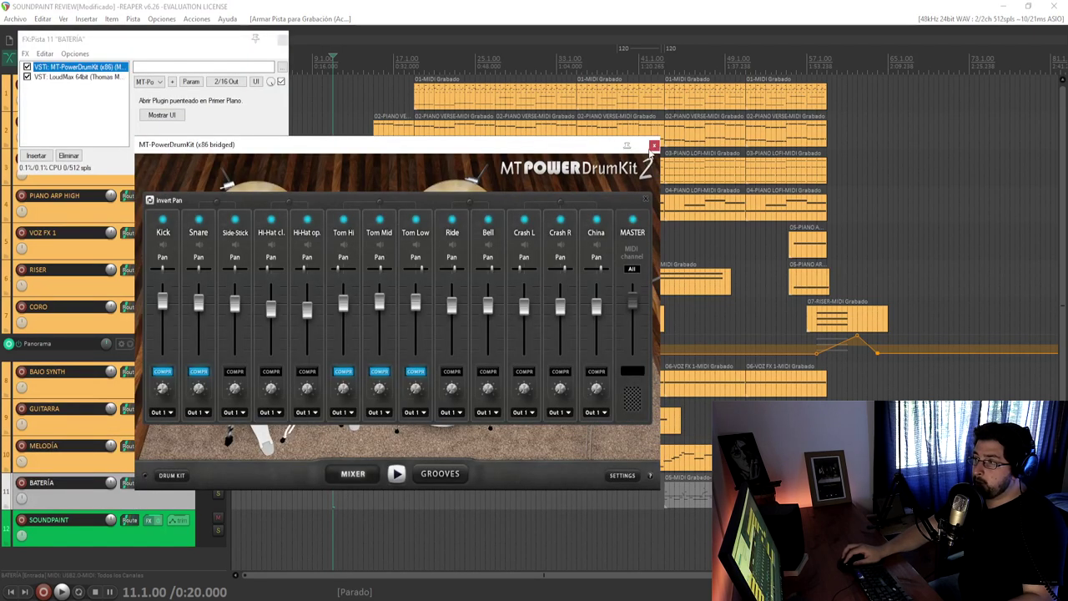
left_click(655, 146)
left_click(282, 39)
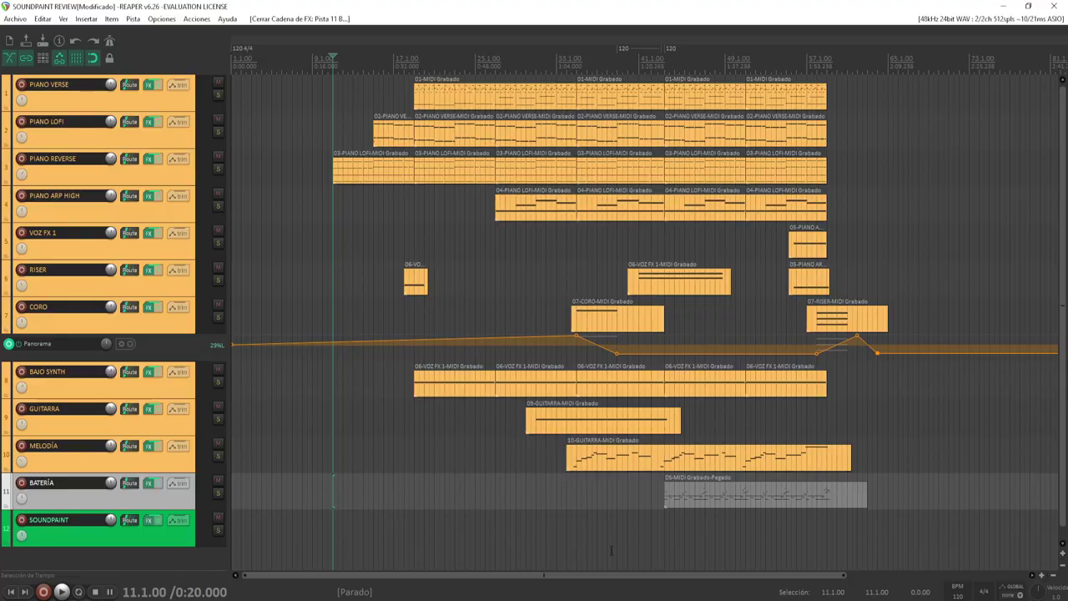
Play the arrangement from bar 11
key("space")
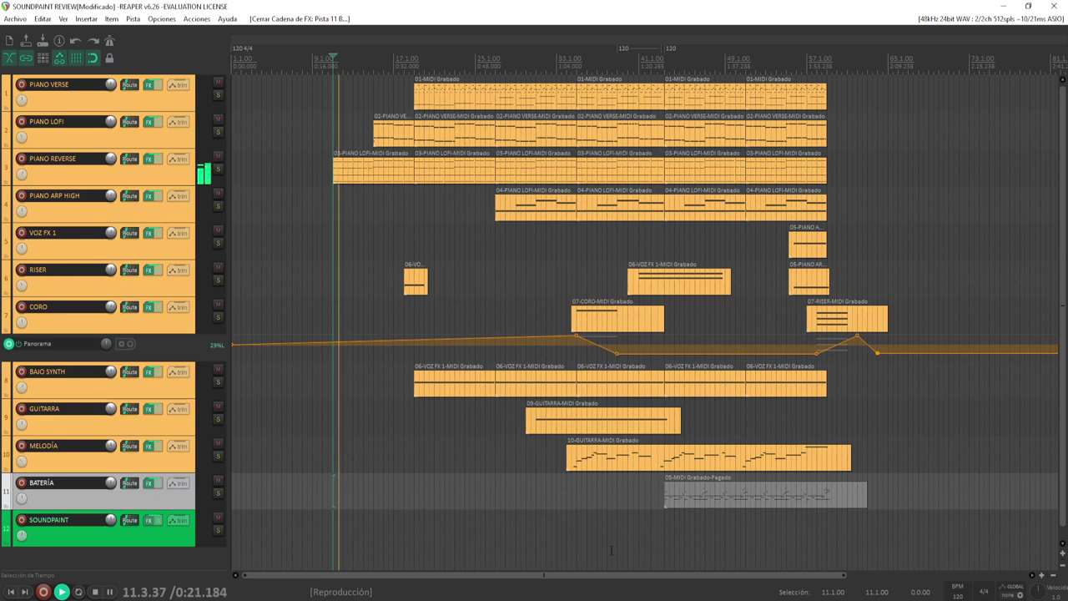